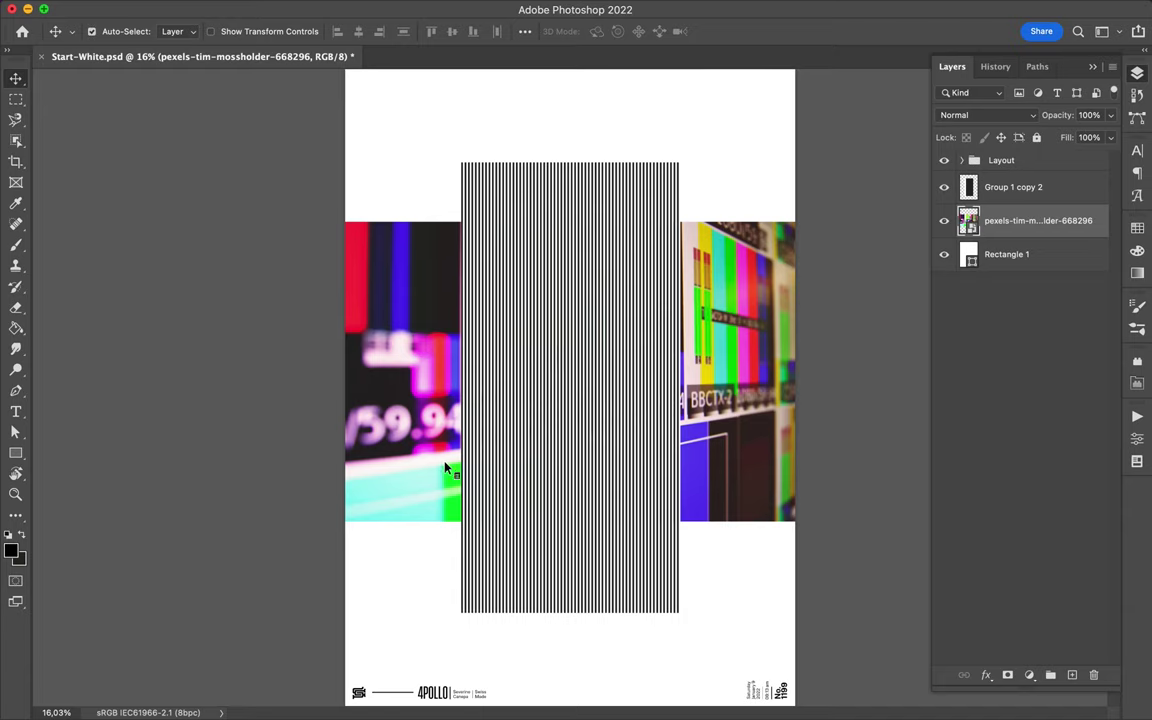
- Rotate the test-pattern photo 90° into a portrait block and move the striped rectangle to the right edge
{"action": "key", "text": "ctrl+t"}
{"action": "mouse_move", "coordinate": [335, 205]}
{"action": "left_mouse_down"}
{"action": "mouse_move", "coordinate": [601, 211]}
{"action": "mouse_move", "coordinate": [583, 352]}
{"action": "left_mouse_up"}
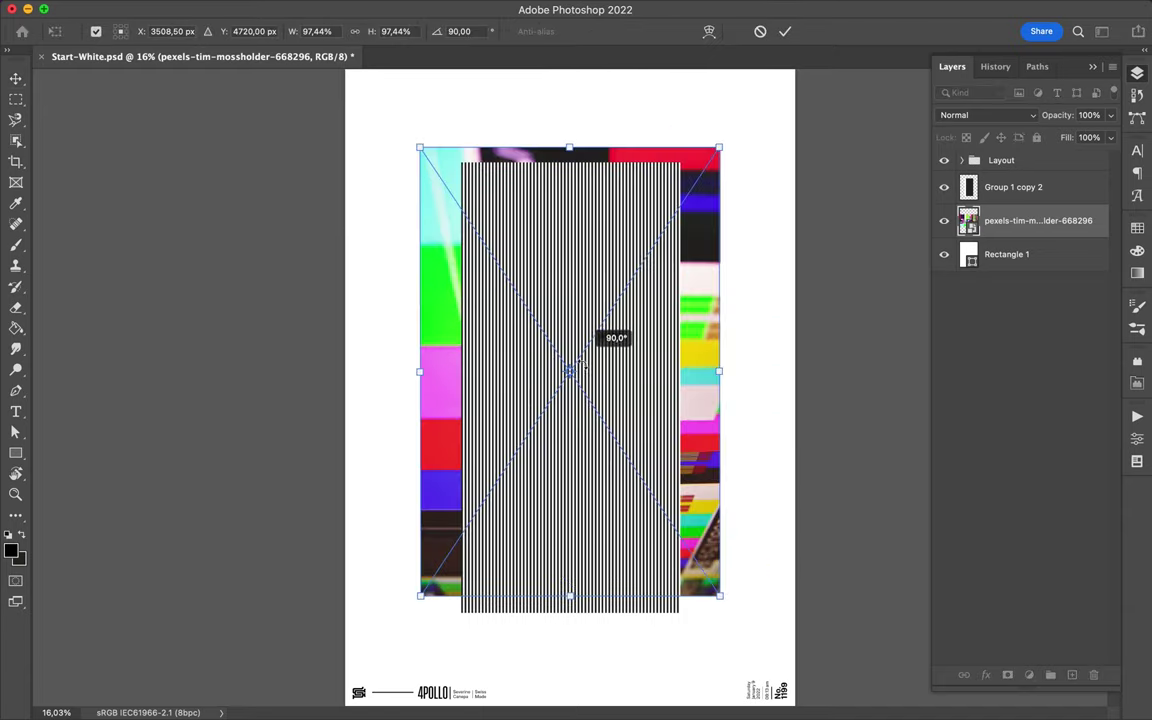
{"action": "key", "text": "Return"}
{"action": "left_click_drag", "start_coordinate": [555, 290], "coordinate": [787, 357]}
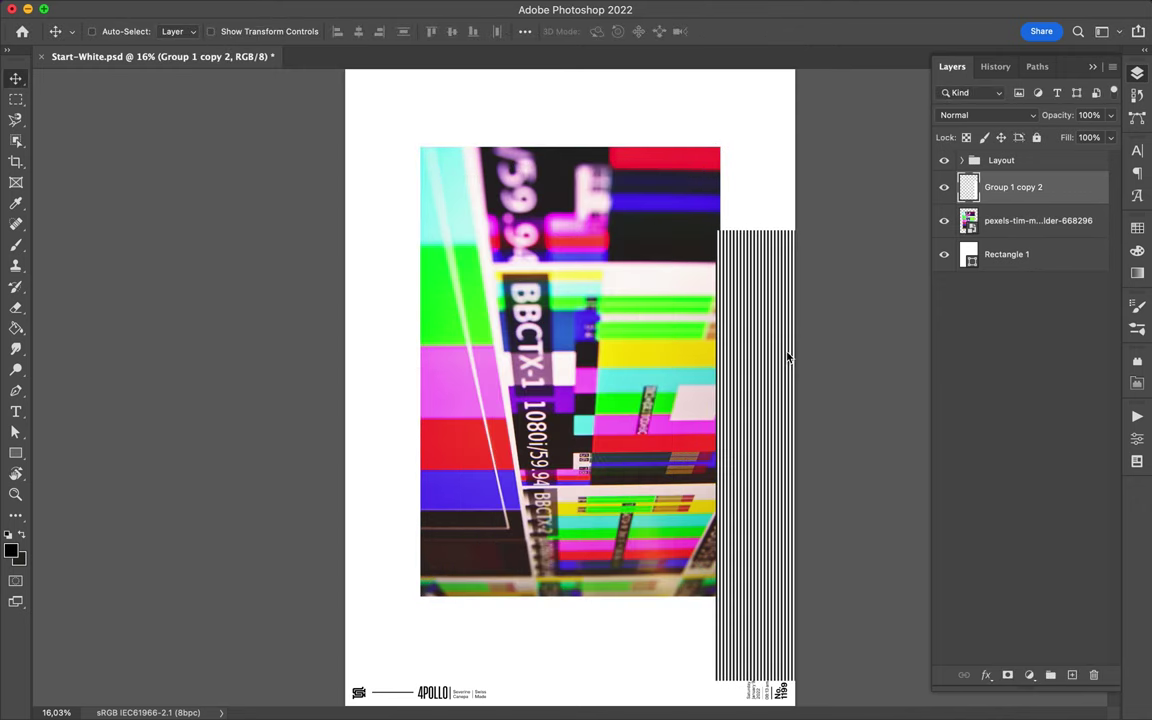
{"action": "key", "text": "b"}
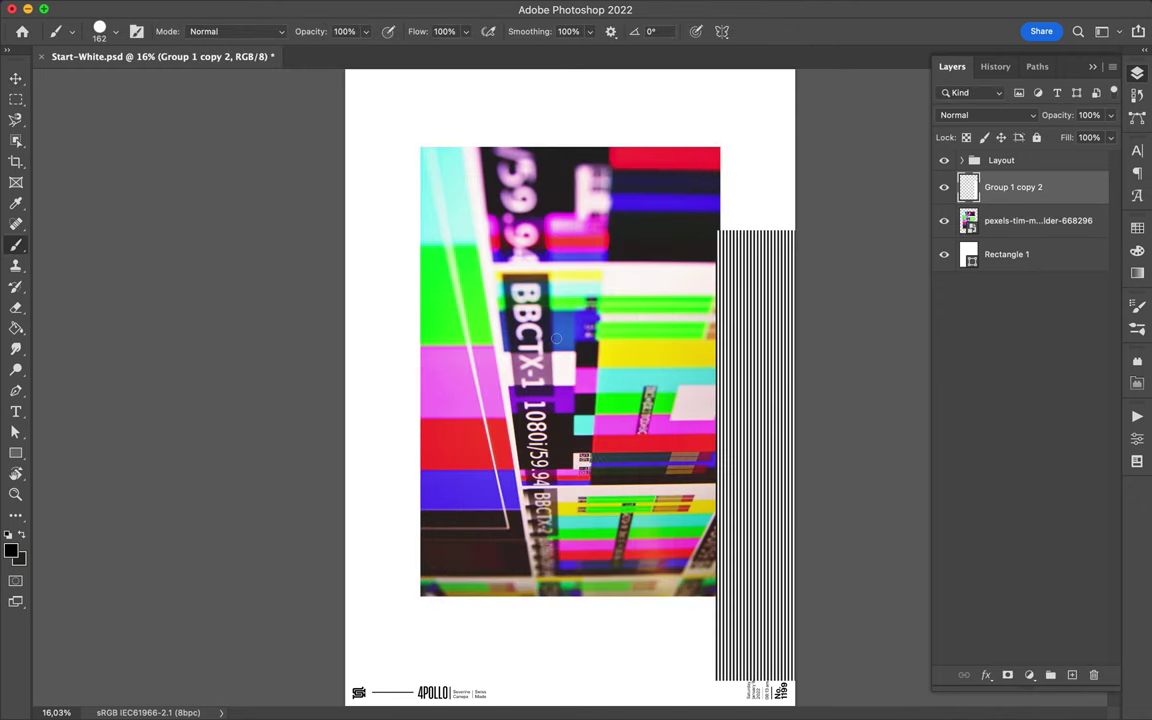
- Rasterize the test-pattern photo layer and smudge it into a wavy magenta-green stroke on the left
{"action": "left_click", "coordinate": [15, 348]}
{"action": "right_click", "coordinate": [552, 350]}
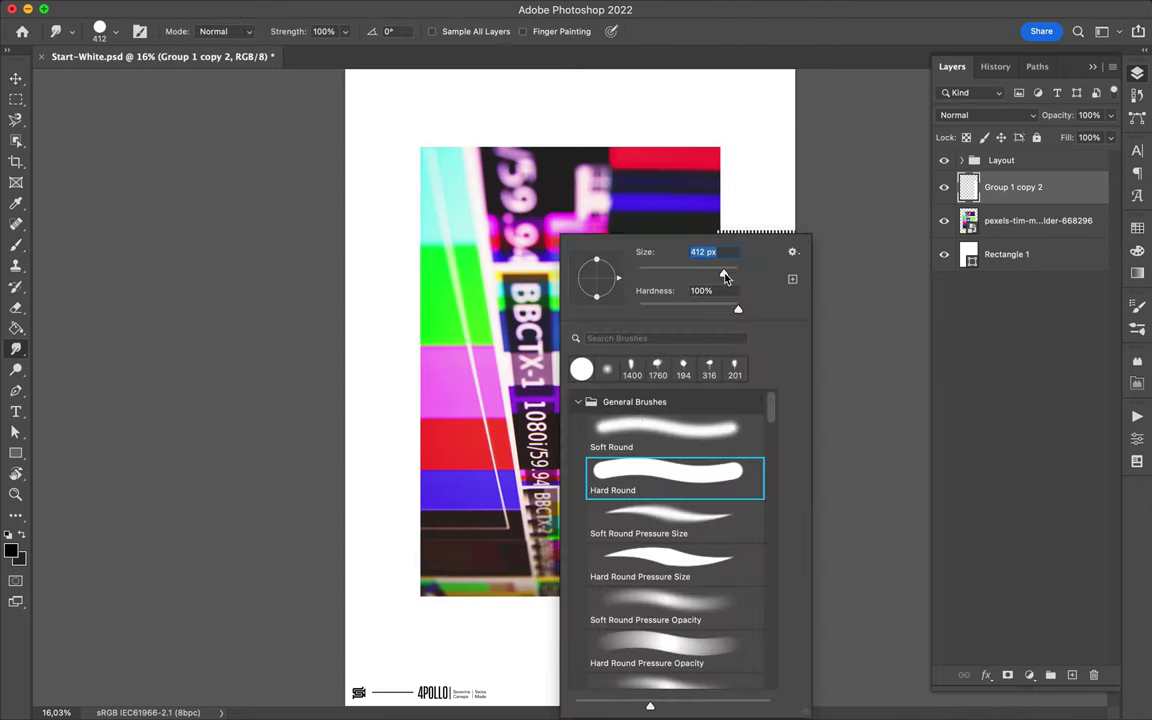
{"action": "key", "text": "Escape"}
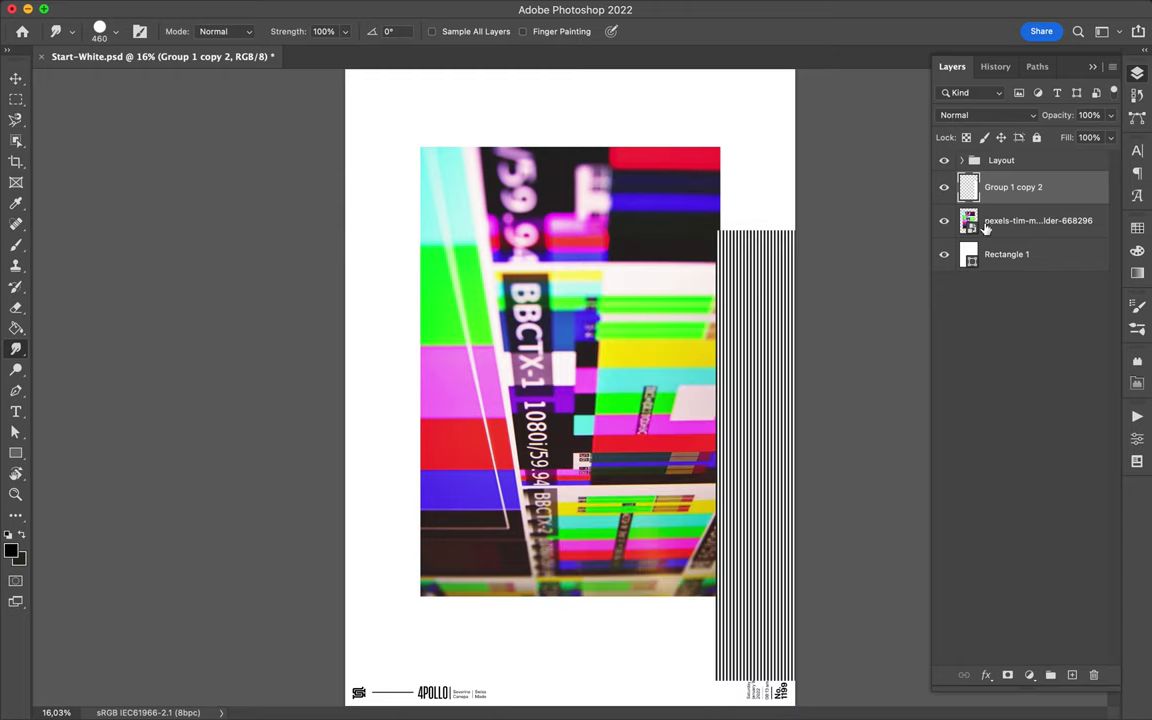
{"action": "left_click", "coordinate": [986, 224]}
{"action": "left_click", "coordinate": [556, 539]}
{"action": "left_click", "coordinate": [622, 290]}
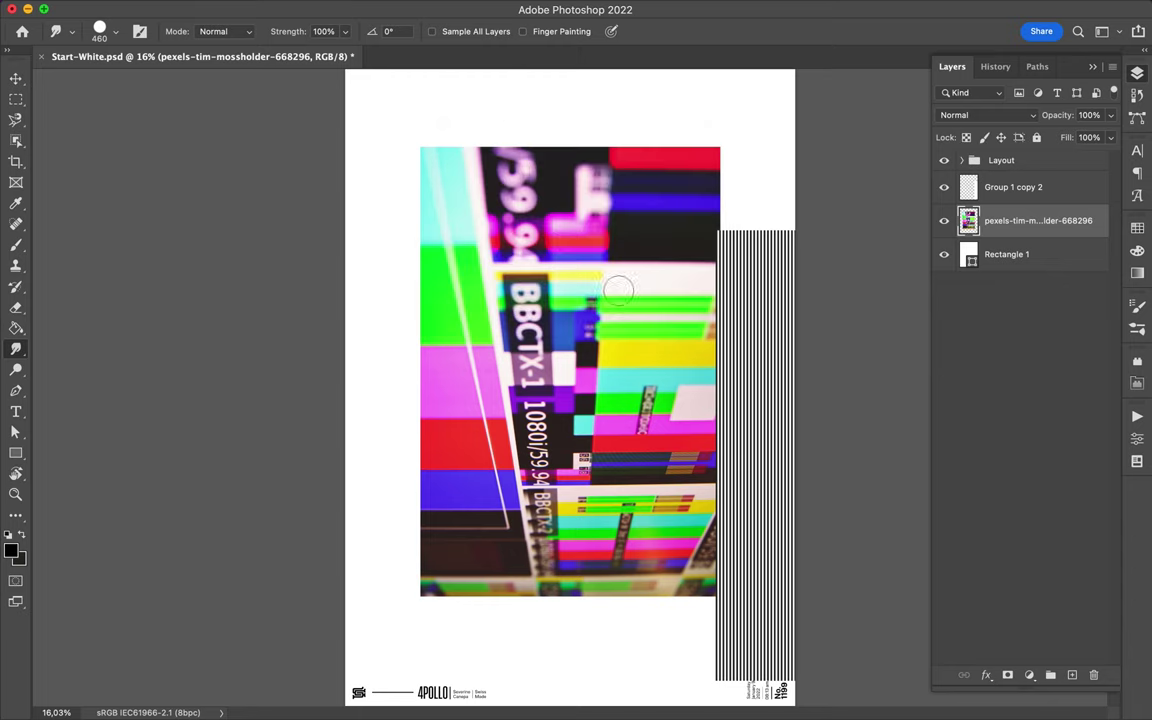
{"action": "mouse_move", "coordinate": [562, 530]}
{"action": "left_mouse_down"}
{"action": "mouse_move", "coordinate": [445, 440]}
{"action": "mouse_move", "coordinate": [405, 390]}
{"action": "mouse_move", "coordinate": [420, 370]}
{"action": "mouse_move", "coordinate": [405, 298]}
{"action": "mouse_move", "coordinate": [391, 288]}
{"action": "left_mouse_up"}
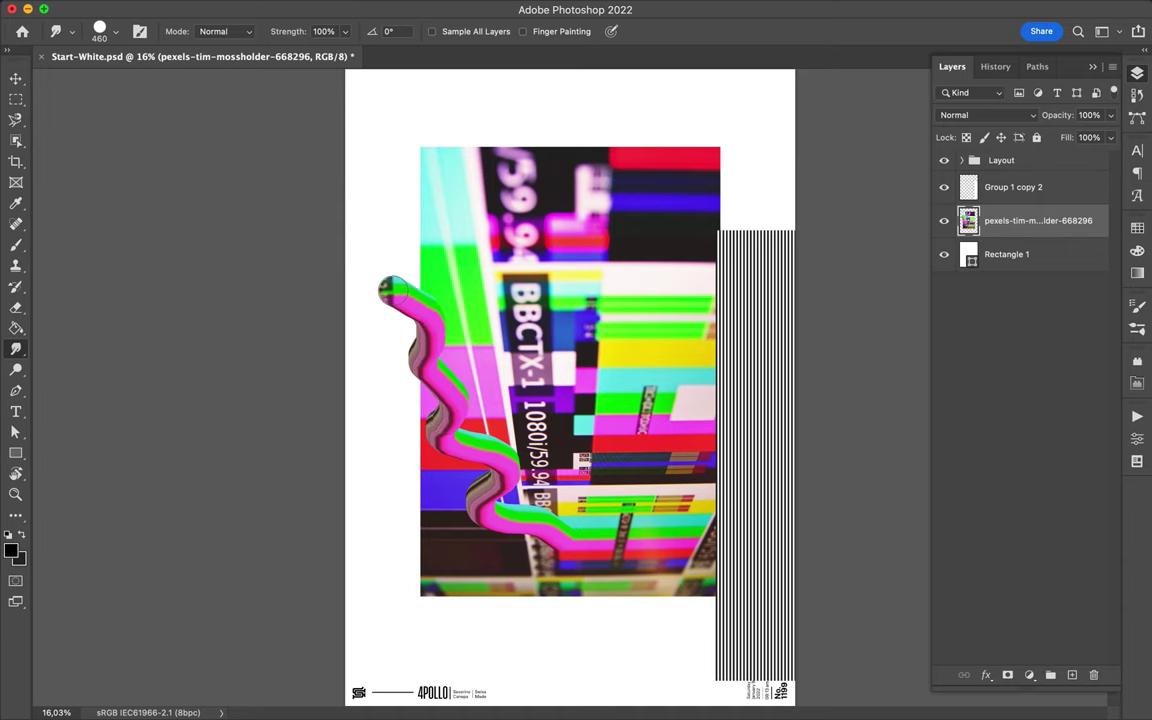
- With a 1760 px smudge brush, smear a large swirl rising above the photo's top
{"action": "right_click", "coordinate": [625, 325]}
{"action": "left_click_drag", "start_coordinate": [663, 273], "coordinate": [762, 273]}
{"action": "key", "text": "Return"}
{"action": "mouse_move", "coordinate": [560, 230]}
{"action": "left_mouse_down"}
{"action": "mouse_move", "coordinate": [540, 220]}
{"action": "mouse_move", "coordinate": [590, 230]}
{"action": "mouse_move", "coordinate": [680, 103]}
{"action": "mouse_move", "coordinate": [620, 175]}
{"action": "mouse_move", "coordinate": [606, 116]}
{"action": "mouse_move", "coordinate": [603, 142]}
{"action": "mouse_move", "coordinate": [589, 103]}
{"action": "mouse_move", "coordinate": [558, 108]}
{"action": "mouse_move", "coordinate": [589, 129]}
{"action": "mouse_move", "coordinate": [590, 235]}
{"action": "mouse_move", "coordinate": [560, 200]}
{"action": "mouse_move", "coordinate": [620, 180]}
{"action": "left_mouse_up"}
{"action": "left_click", "coordinate": [787, 9]}
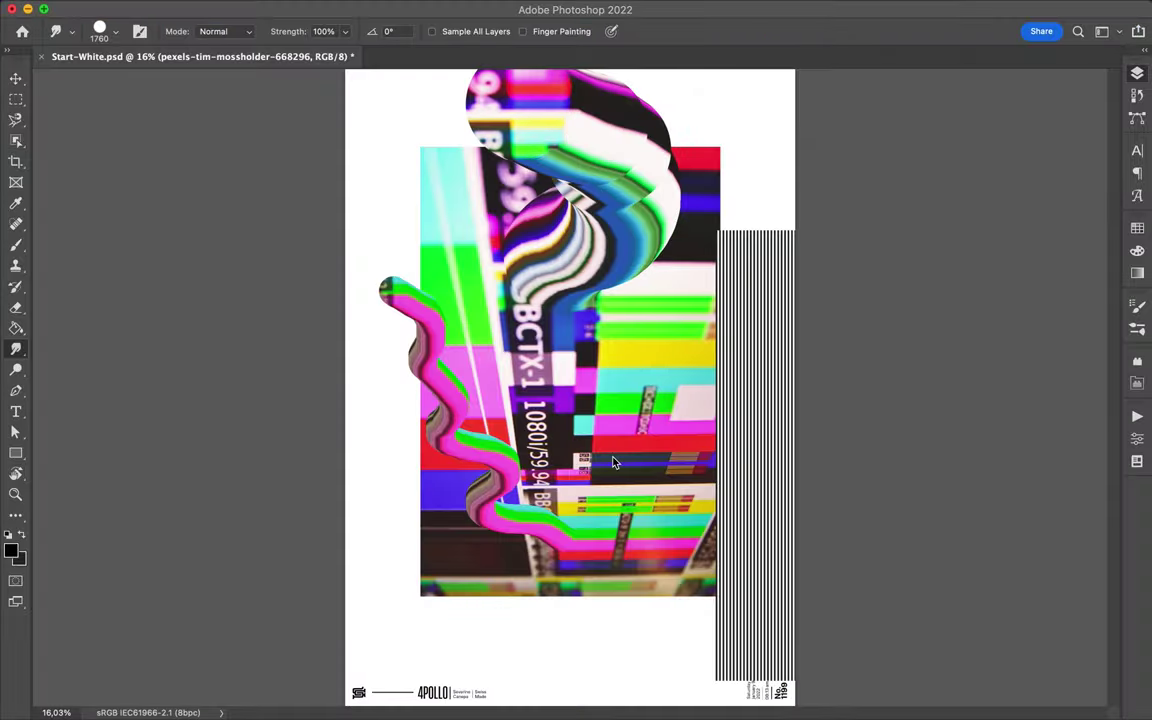
{"action": "key", "text": "z"}
{"action": "key", "text": "F7"}
{"action": "left_click_drag", "start_coordinate": [679, 373], "coordinate": [647, 421]}
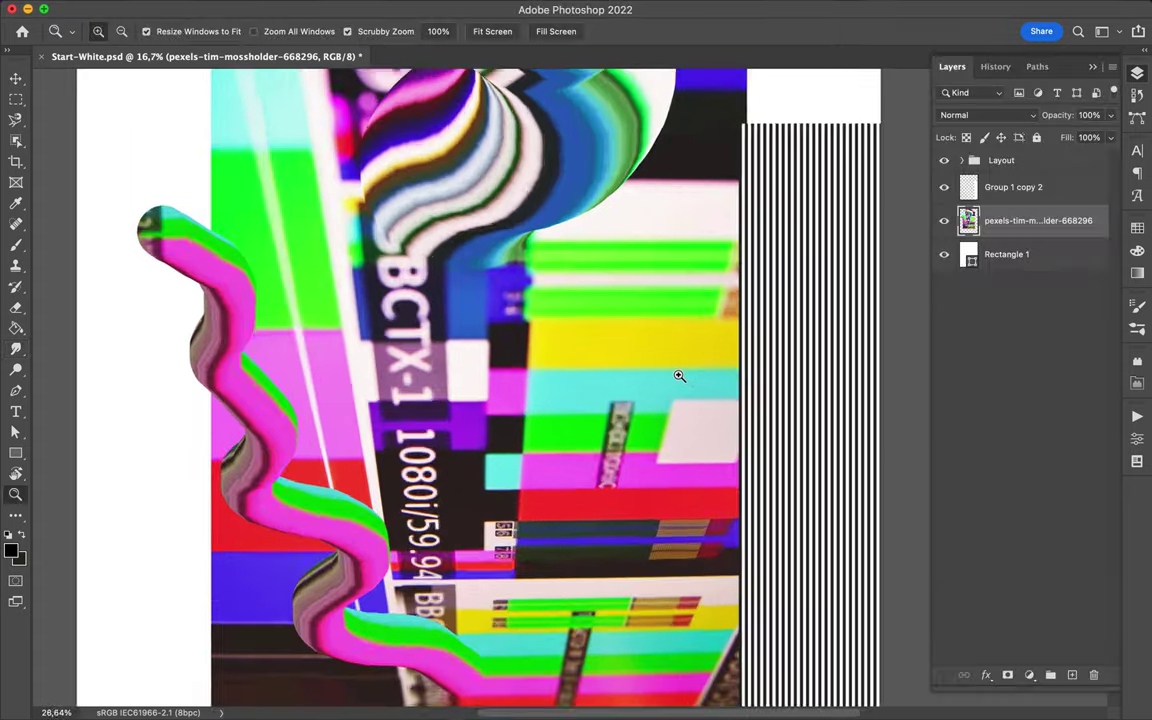
- Smudge a dark-red wavy trail across the lower right with a 508 px brush
{"action": "key", "text": "super+0"}
{"action": "key", "text": "v"}
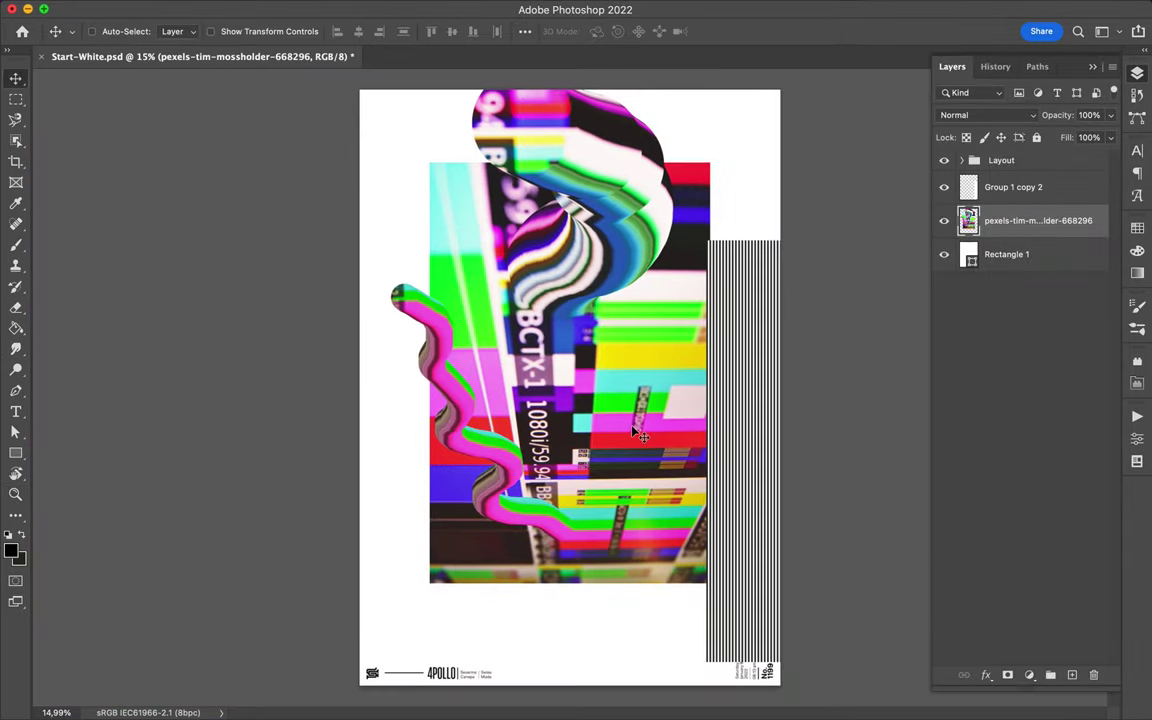
{"action": "left_click", "coordinate": [15, 348]}
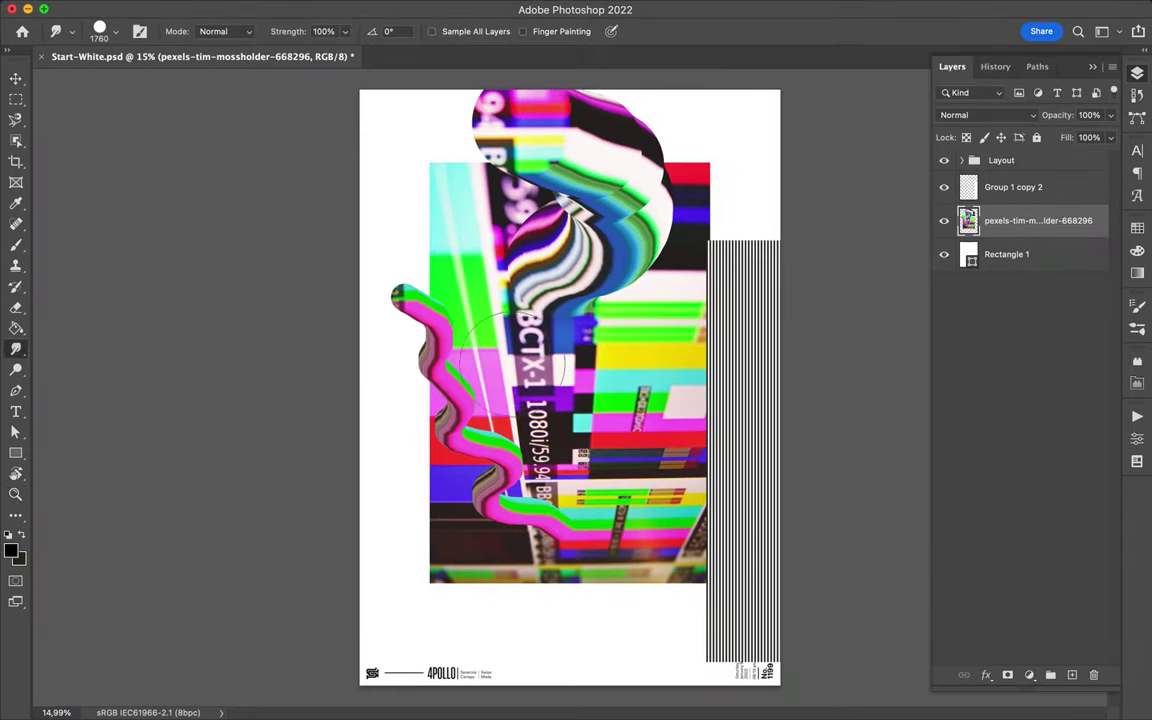
{"action": "right_click", "coordinate": [530, 237]}
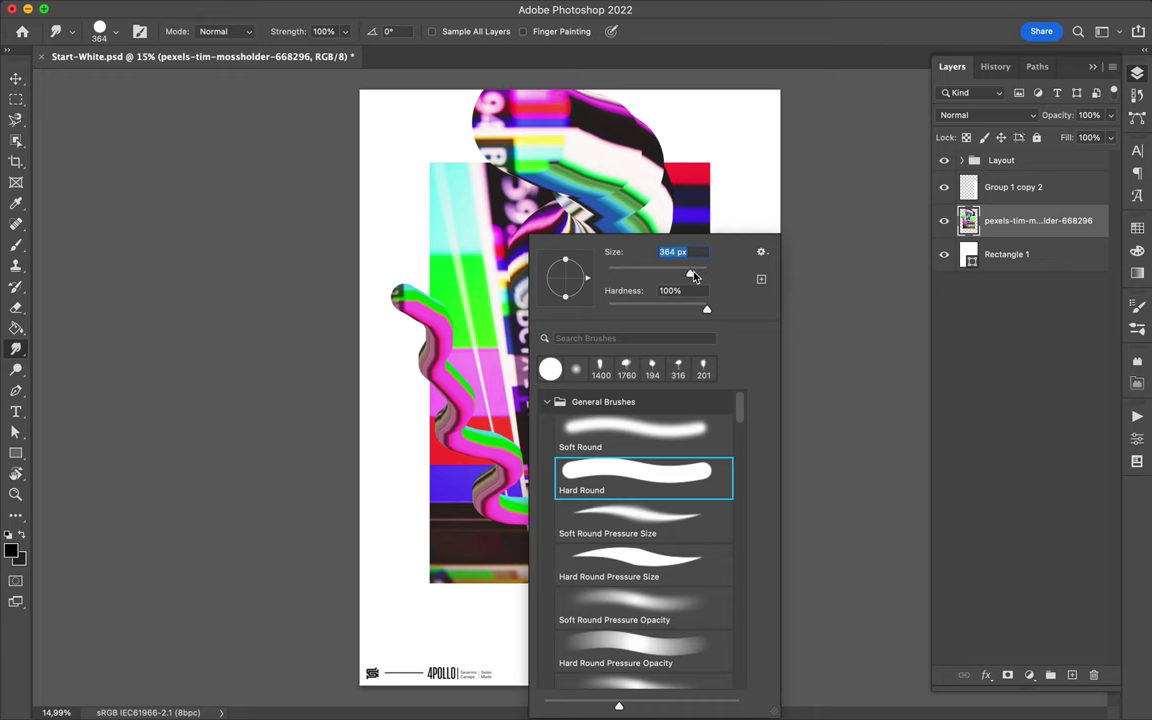
{"action": "scroll", "coordinate": [697, 248], "scroll_direction": "up", "scroll_amount": 5}
{"action": "key", "text": "Return"}
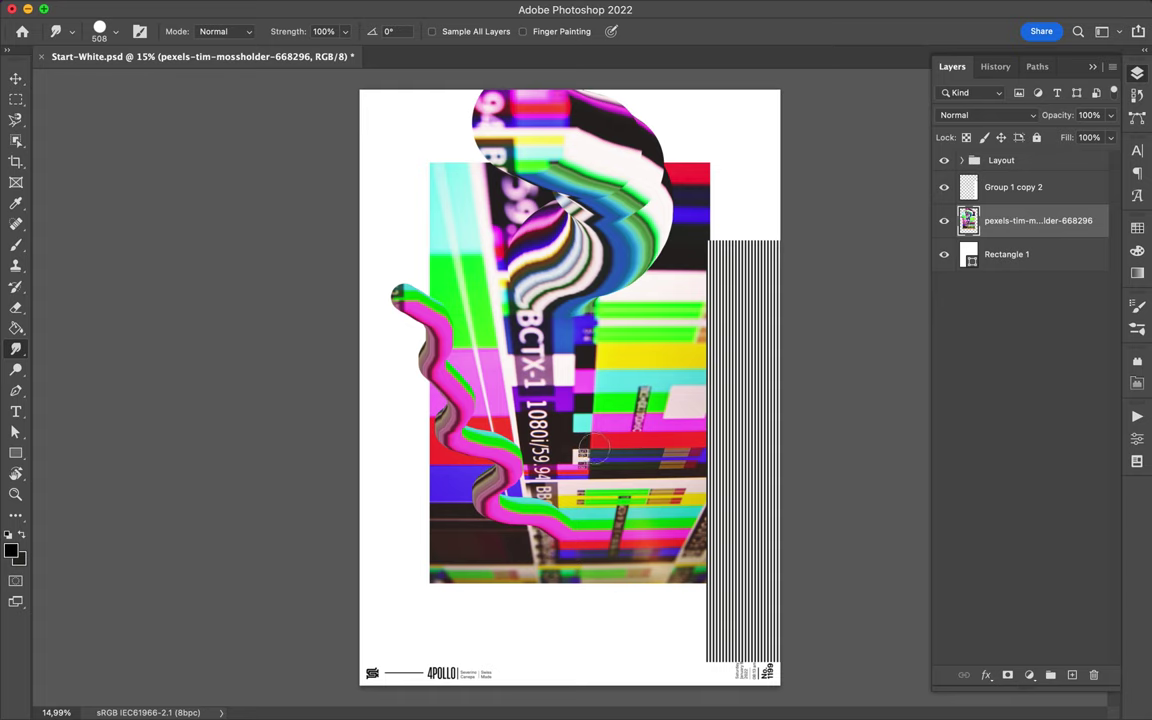
{"action": "mouse_move", "coordinate": [580, 455]}
{"action": "left_mouse_down"}
{"action": "mouse_move", "coordinate": [682, 415]}
{"action": "mouse_move", "coordinate": [671, 580]}
{"action": "mouse_move", "coordinate": [705, 592]}
{"action": "left_mouse_up"}
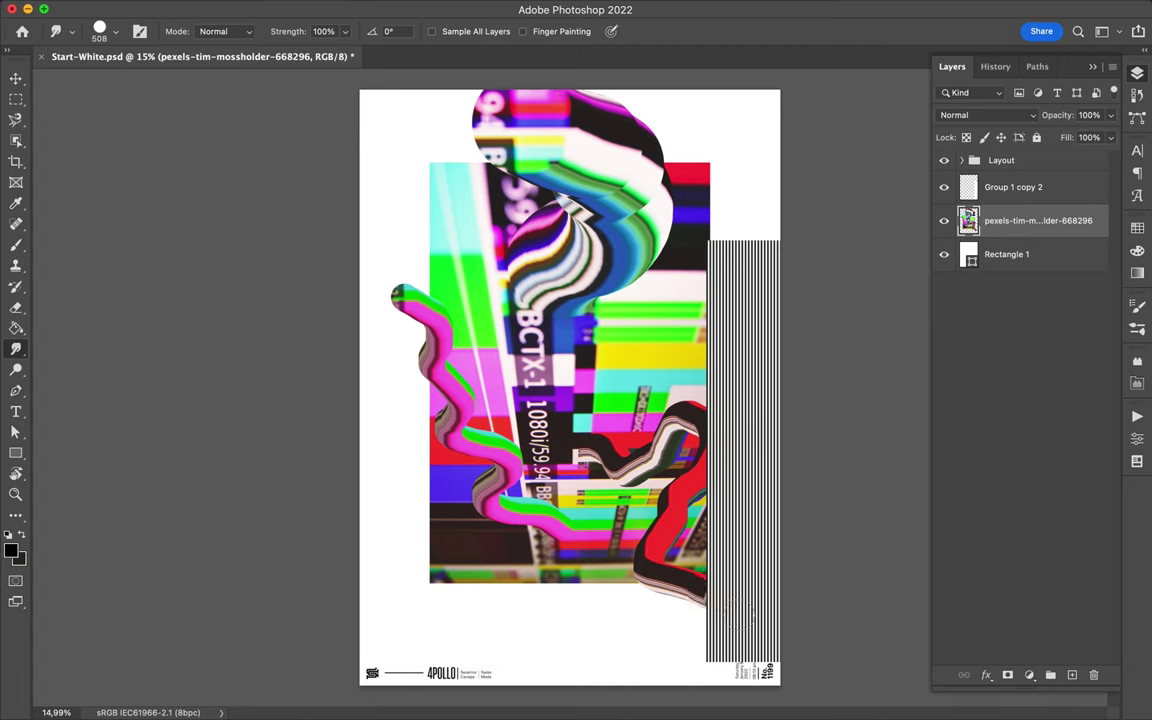
- Smear a blue streak over BCTX-1, a pink streak top-left and a yellow-green loop below, then set the brush to 153 px
{"action": "left_click_drag", "start_coordinate": [530, 285], "coordinate": [515, 335]}
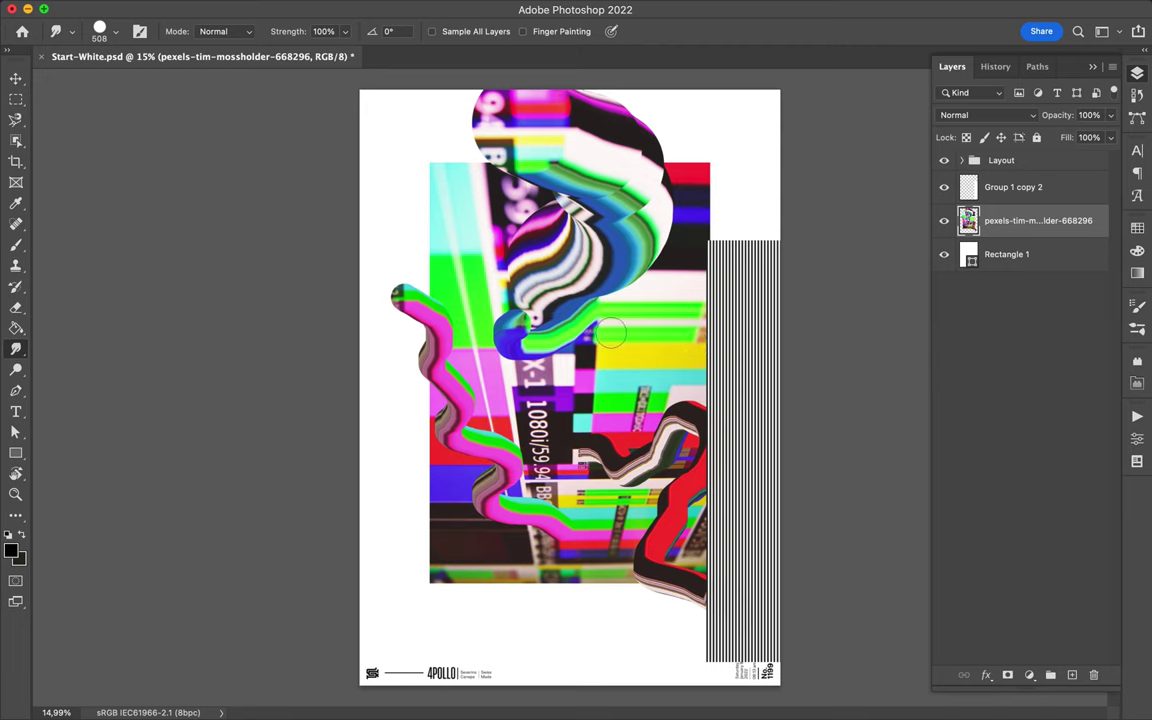
{"action": "mouse_move", "coordinate": [486, 244]}
{"action": "left_mouse_down"}
{"action": "mouse_move", "coordinate": [410, 168]}
{"action": "mouse_move", "coordinate": [378, 222]}
{"action": "left_mouse_up"}
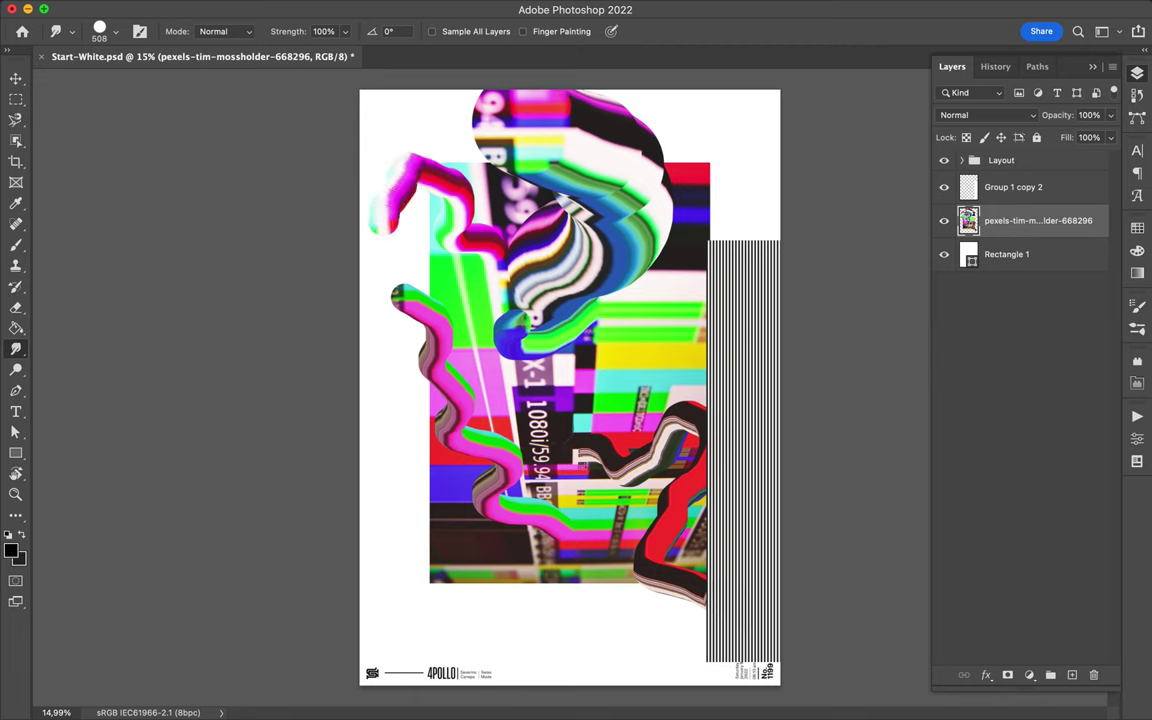
{"action": "mouse_move", "coordinate": [579, 508]}
{"action": "left_mouse_down"}
{"action": "mouse_move", "coordinate": [572, 614]}
{"action": "mouse_move", "coordinate": [548, 636]}
{"action": "left_mouse_up"}
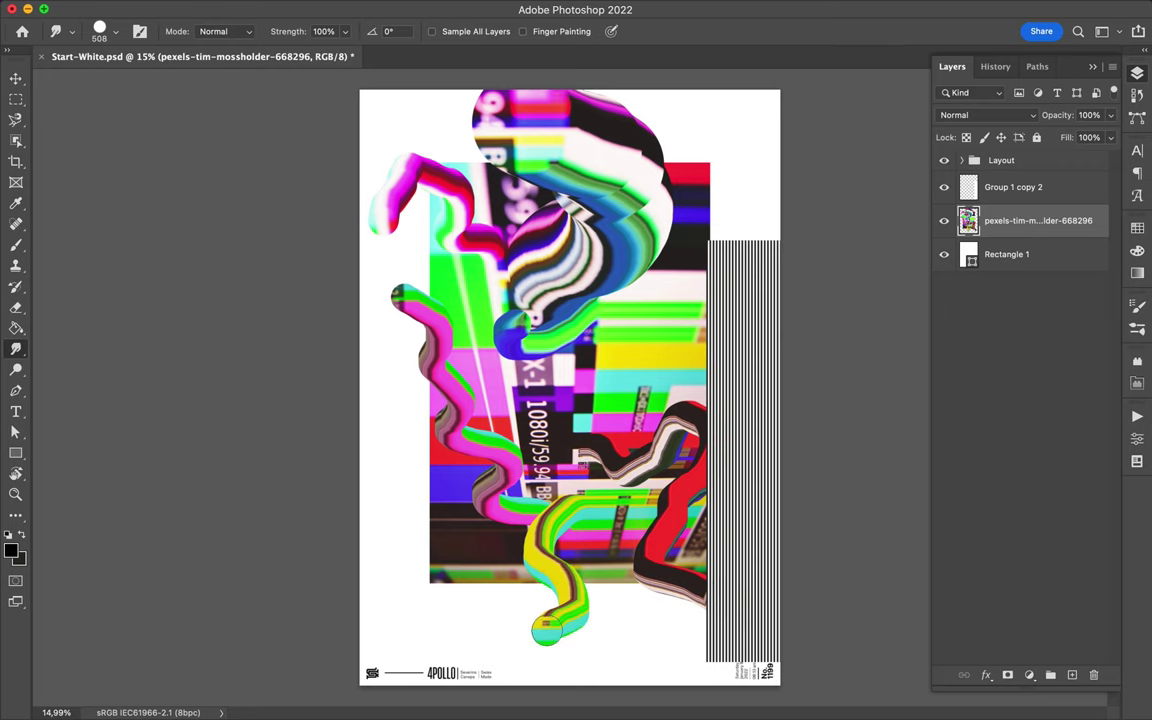
{"action": "right_click", "coordinate": [580, 620]}
{"action": "left_click_drag", "start_coordinate": [748, 268], "coordinate": [726, 277]}
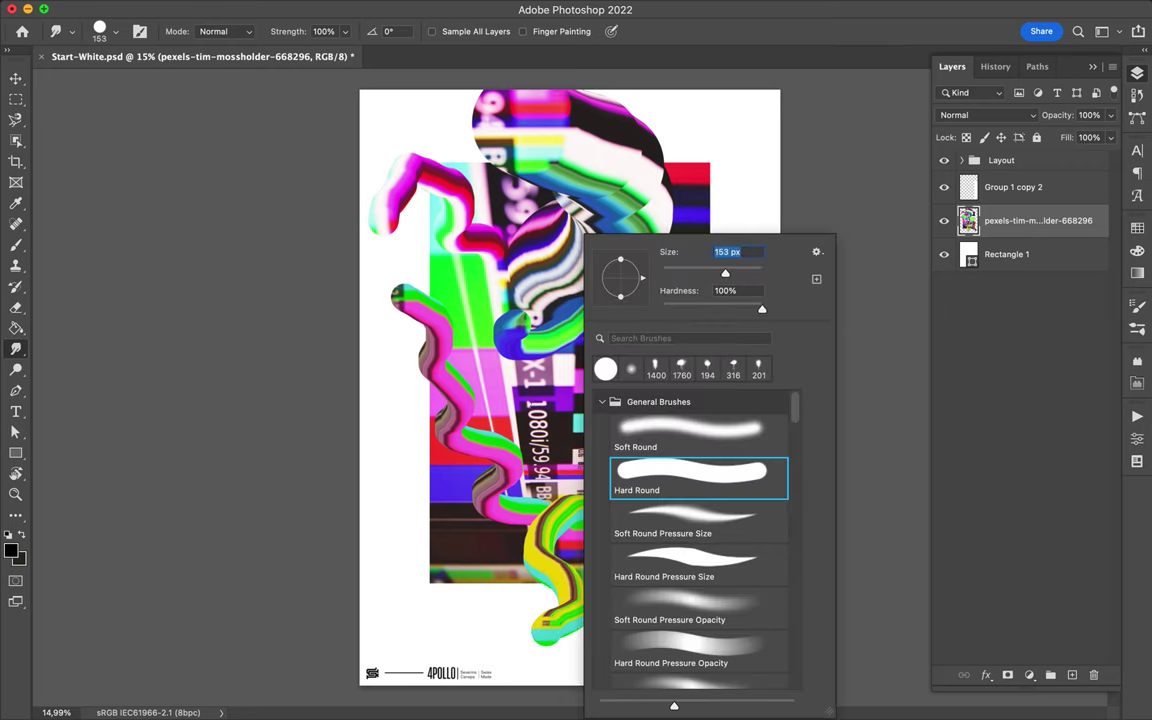
- Smudge thin strands with the 153 px brush: a purple squiggle left, a yellow wisp over the stripes
{"action": "key", "text": "Return"}
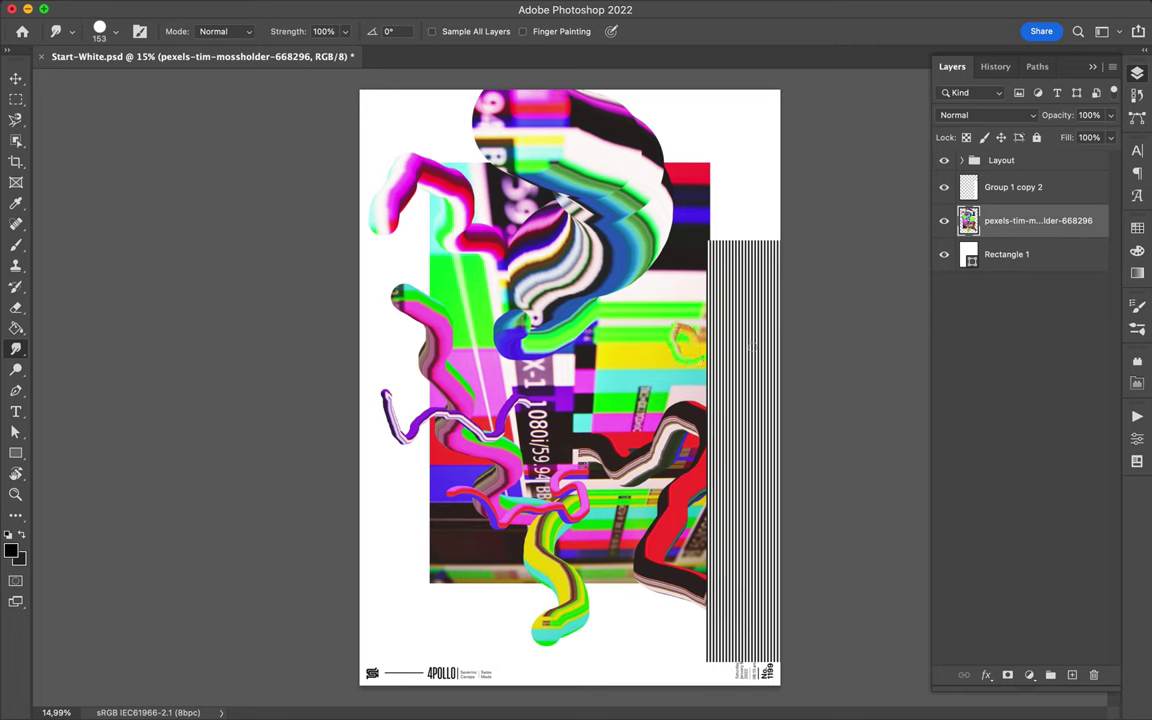
{"action": "key", "text": "v"}
{"action": "key", "text": "l"}
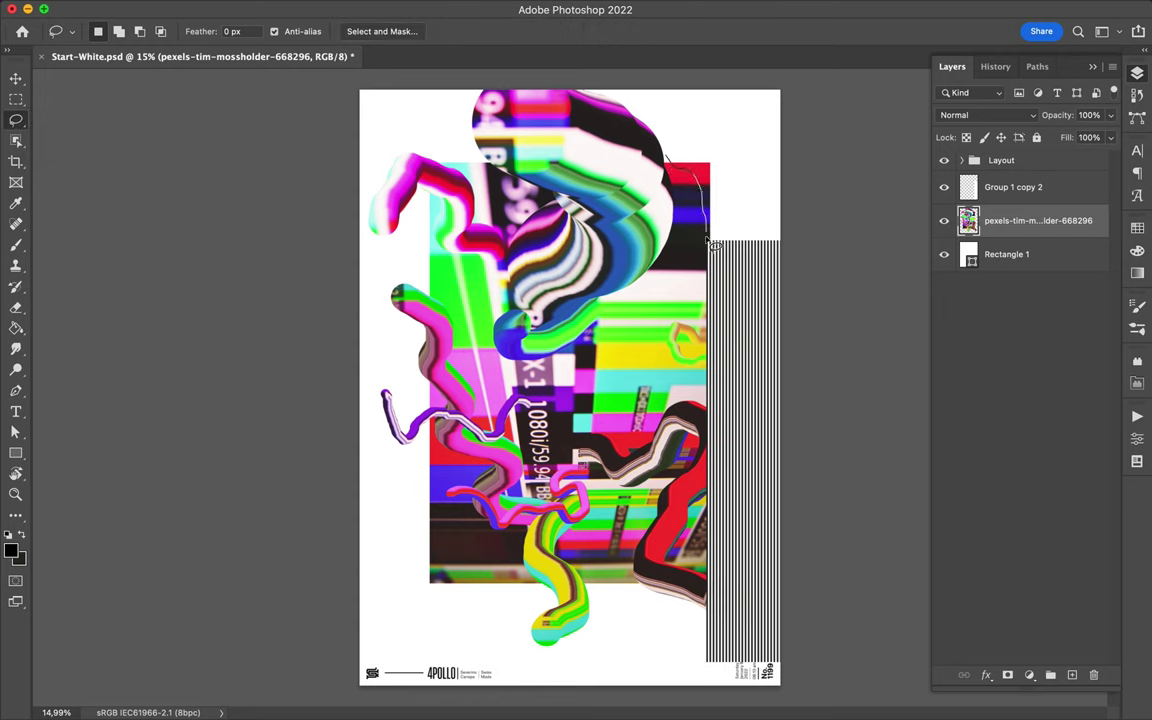
- Lasso and delete the photo's top-right red area and bottom-left strip back to white
{"action": "left_click_drag", "start_coordinate": [712, 244], "coordinate": [668, 157]}
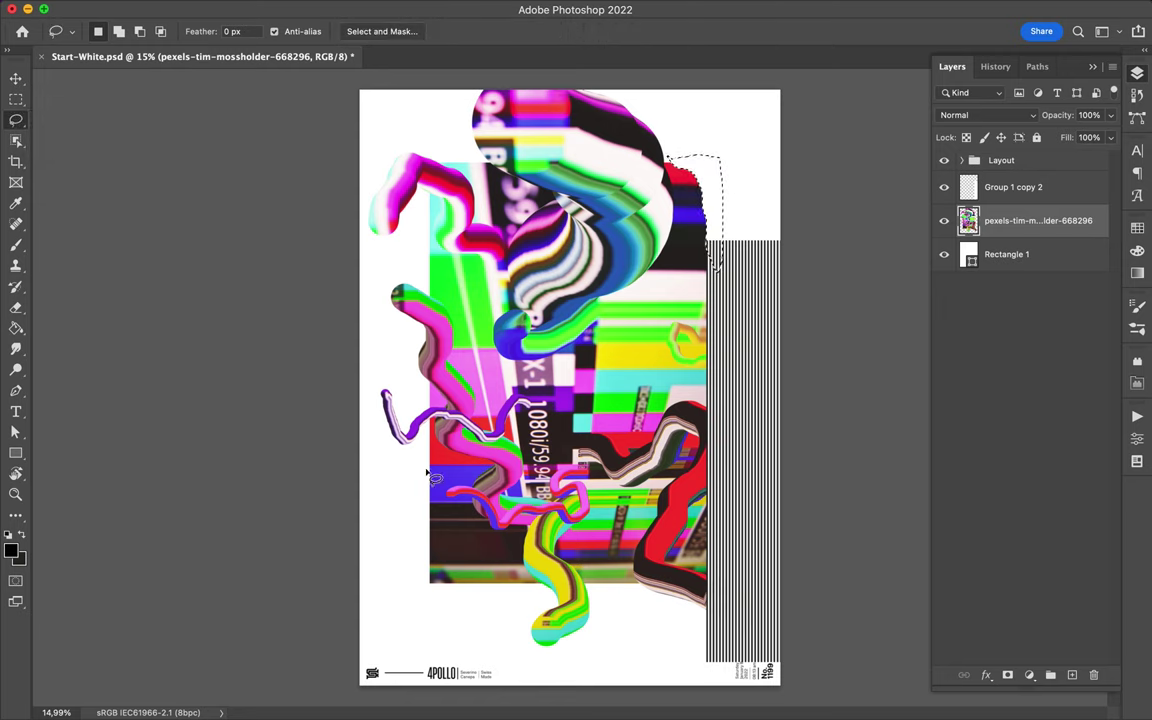
{"action": "mouse_move", "coordinate": [434, 462]}
{"action": "left_mouse_down"}
{"action": "mouse_move", "coordinate": [525, 582]}
{"action": "mouse_move", "coordinate": [411, 485]}
{"action": "left_mouse_up"}
{"action": "key", "text": "Delete"}
{"action": "key", "text": "ctrl+d"}
- Duplicate the striped rectangle onto the poster's centre and hide the duplicated layer
{"action": "key", "text": "v"}
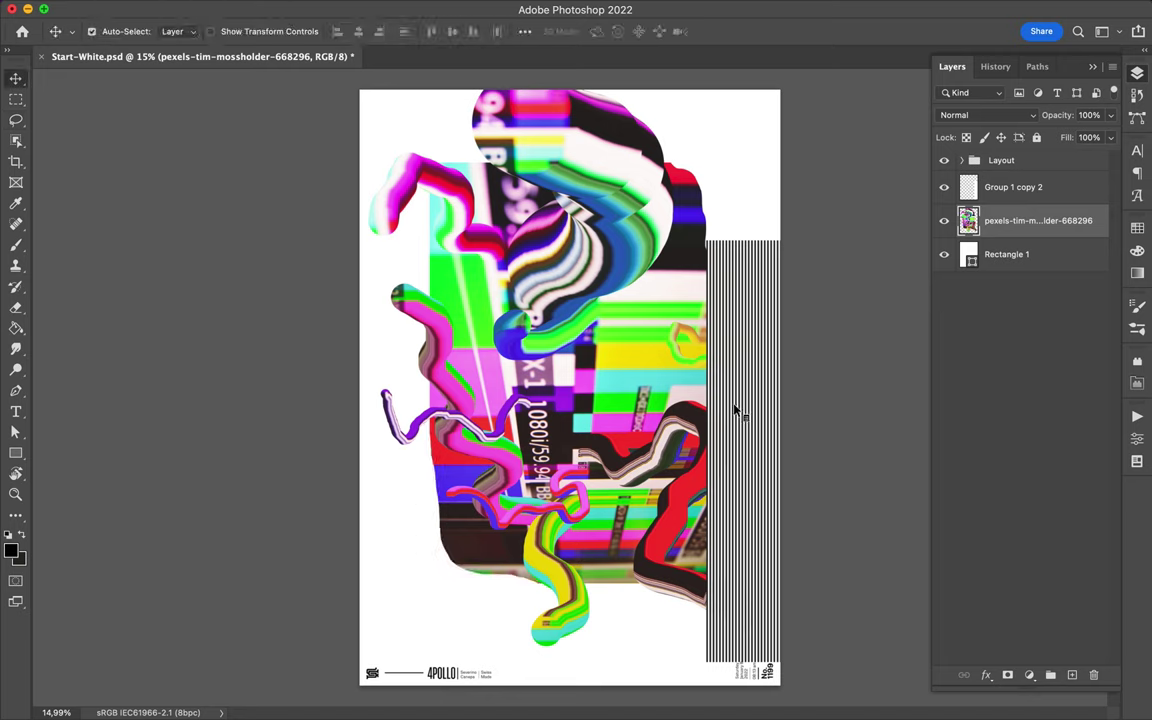
{"action": "left_click_drag", "start_coordinate": [735, 410], "coordinate": [473, 397]}
{"action": "left_click", "coordinate": [944, 220]}
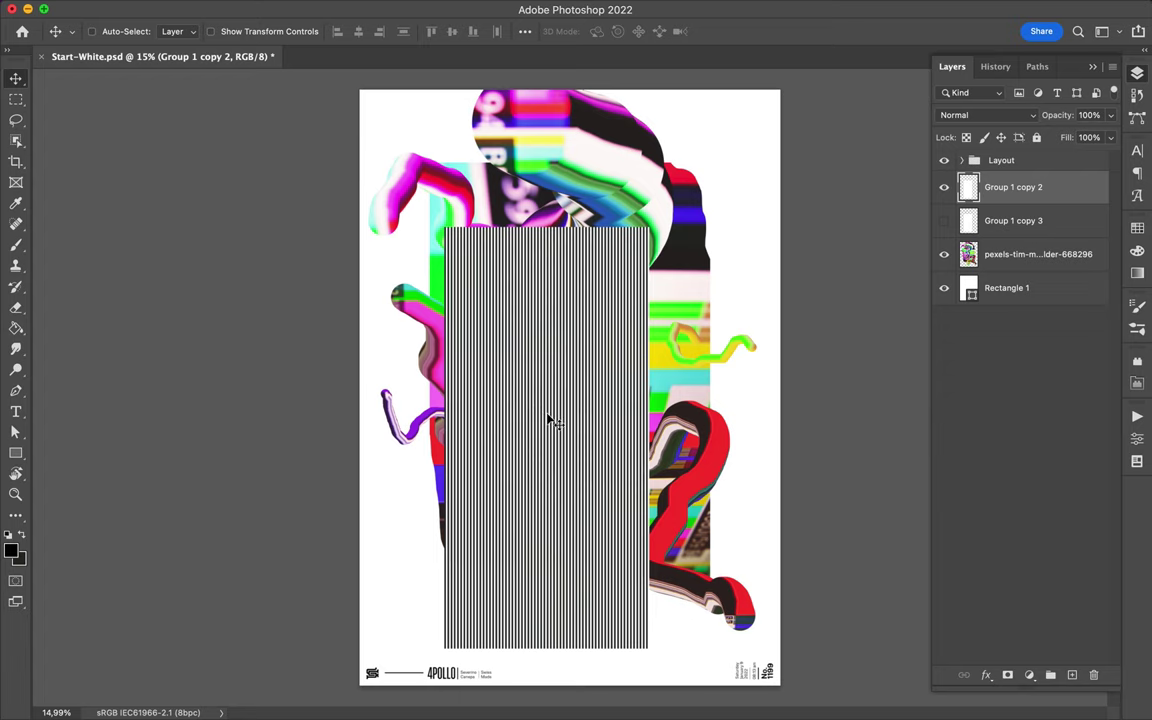
- Smudge the striped rectangle leftward into a wavy black-and-white squiggle
{"action": "left_click", "coordinate": [15, 348]}
{"action": "right_click", "coordinate": [502, 386]}
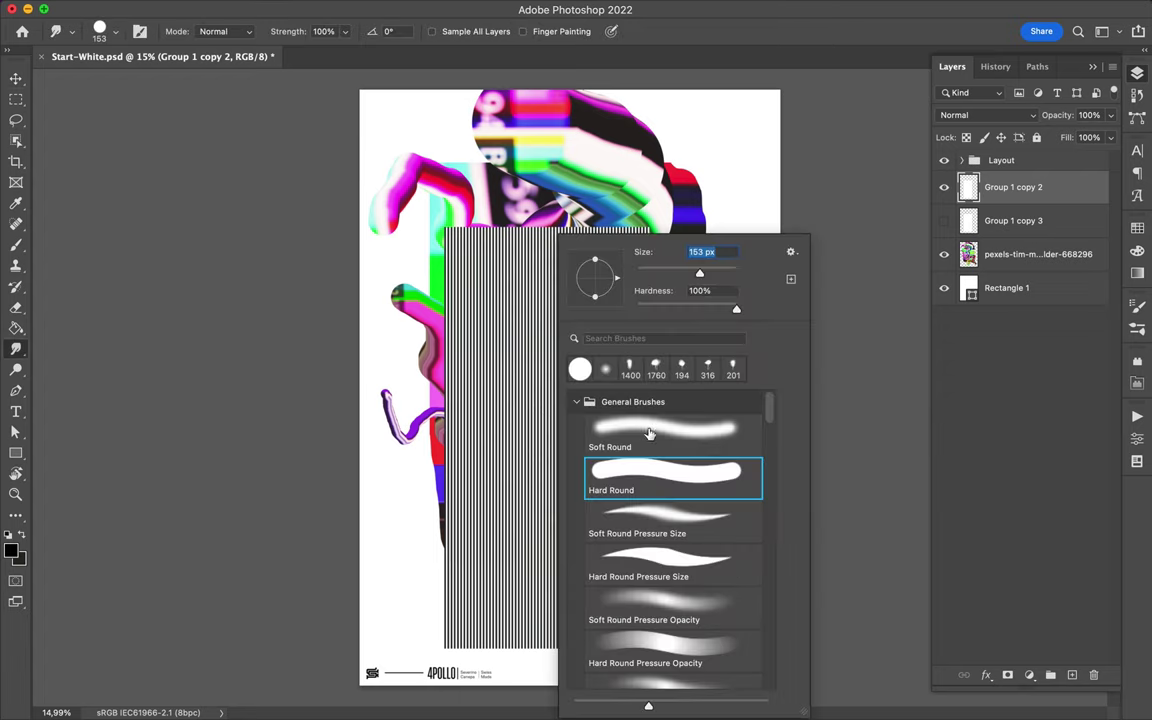
{"action": "key", "text": "Escape"}
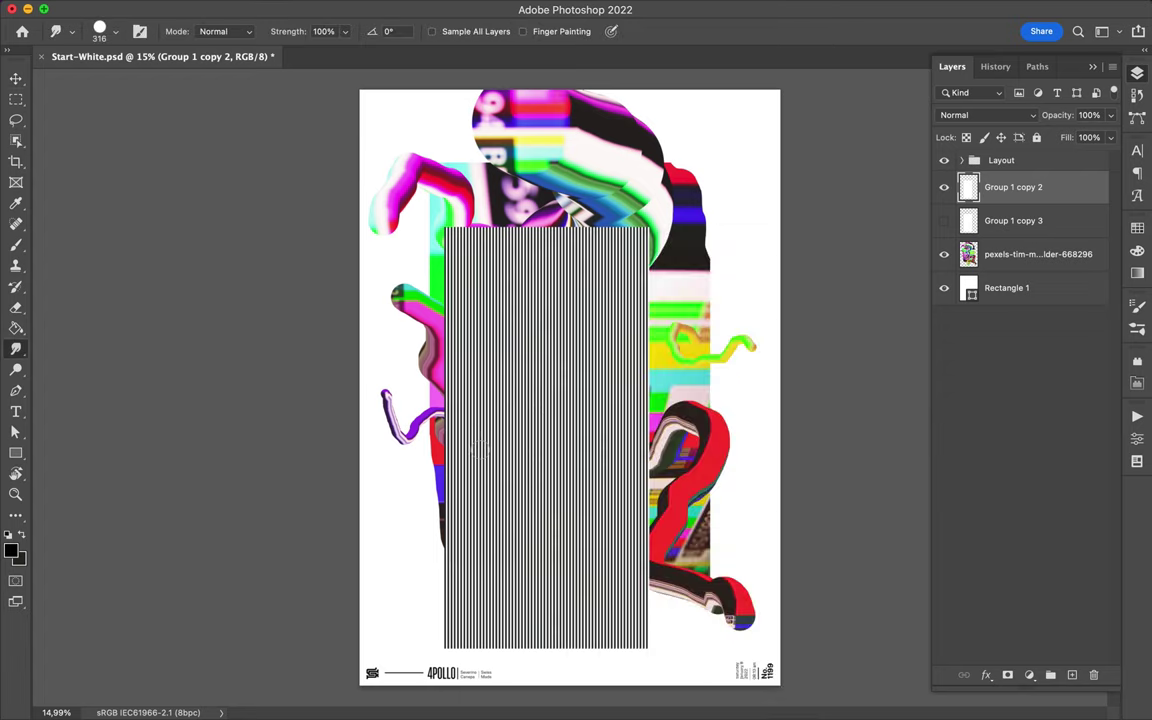
{"action": "mouse_move", "coordinate": [485, 450]}
{"action": "left_mouse_down"}
{"action": "mouse_move", "coordinate": [415, 440]}
{"action": "mouse_move", "coordinate": [390, 372]}
{"action": "left_mouse_up"}
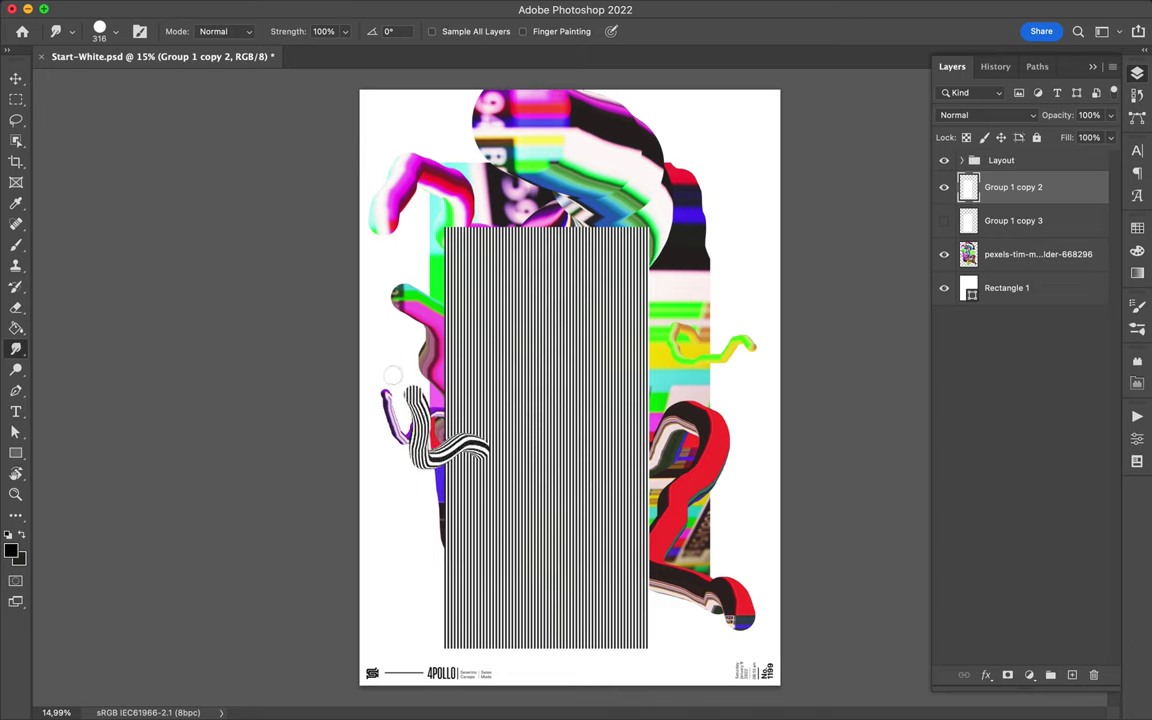
- Copy the striped squiggle to Layer 1, place it among the top-left swirls, and return the stripes right
{"action": "key", "text": "l"}
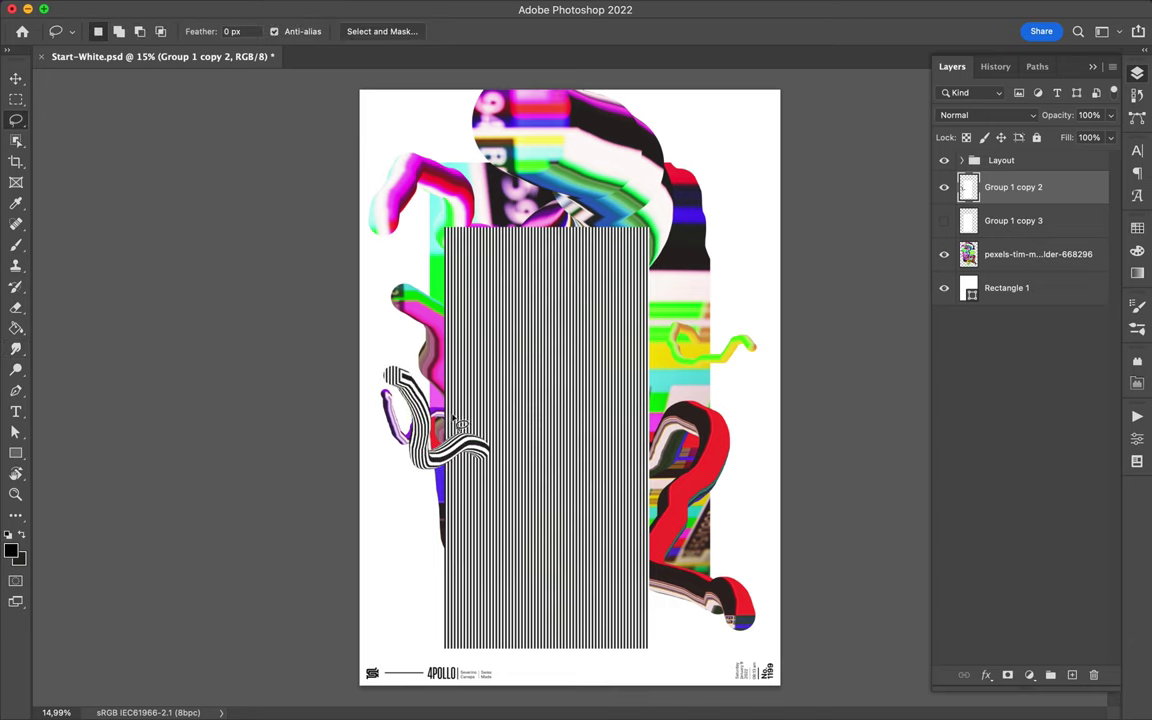
{"action": "left_click_drag", "start_coordinate": [461, 427], "coordinate": [440, 396]}
{"action": "key", "text": "ctrl+j"}
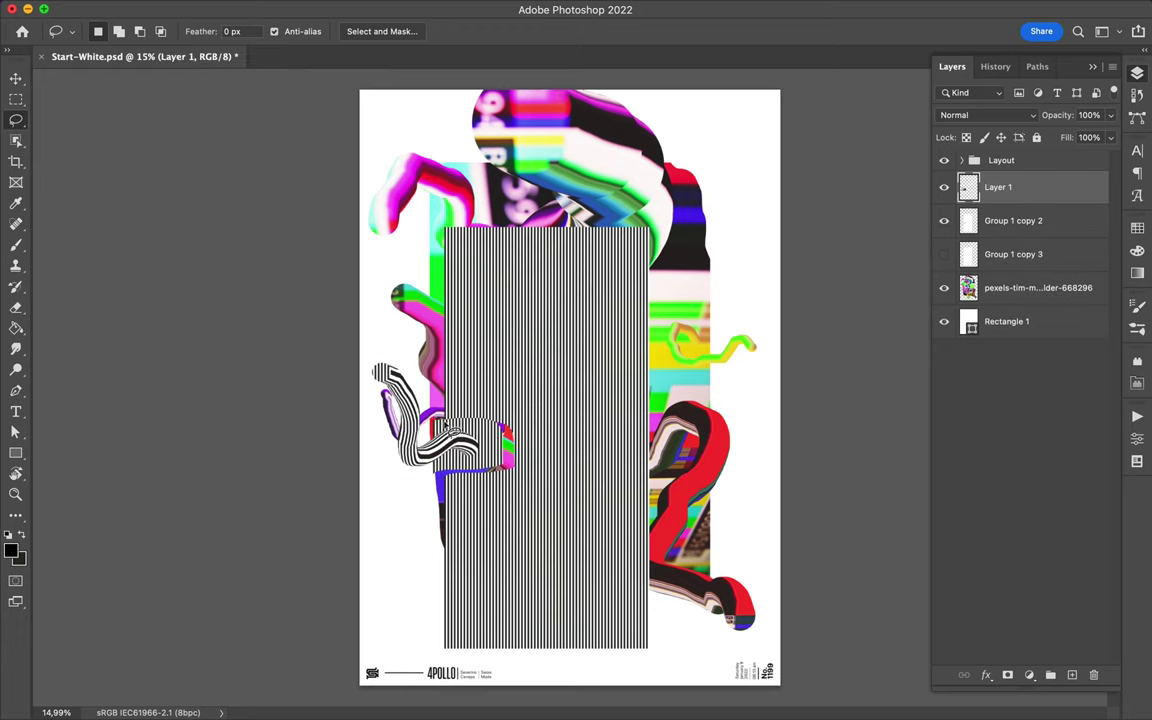
{"action": "key", "text": "v"}
{"action": "left_click_drag", "start_coordinate": [509, 401], "coordinate": [818, 398]}
{"action": "mouse_move", "coordinate": [470, 446]}
{"action": "left_mouse_down"}
{"action": "mouse_move", "coordinate": [622, 296]}
{"action": "mouse_move", "coordinate": [498, 275]}
{"action": "left_mouse_up"}
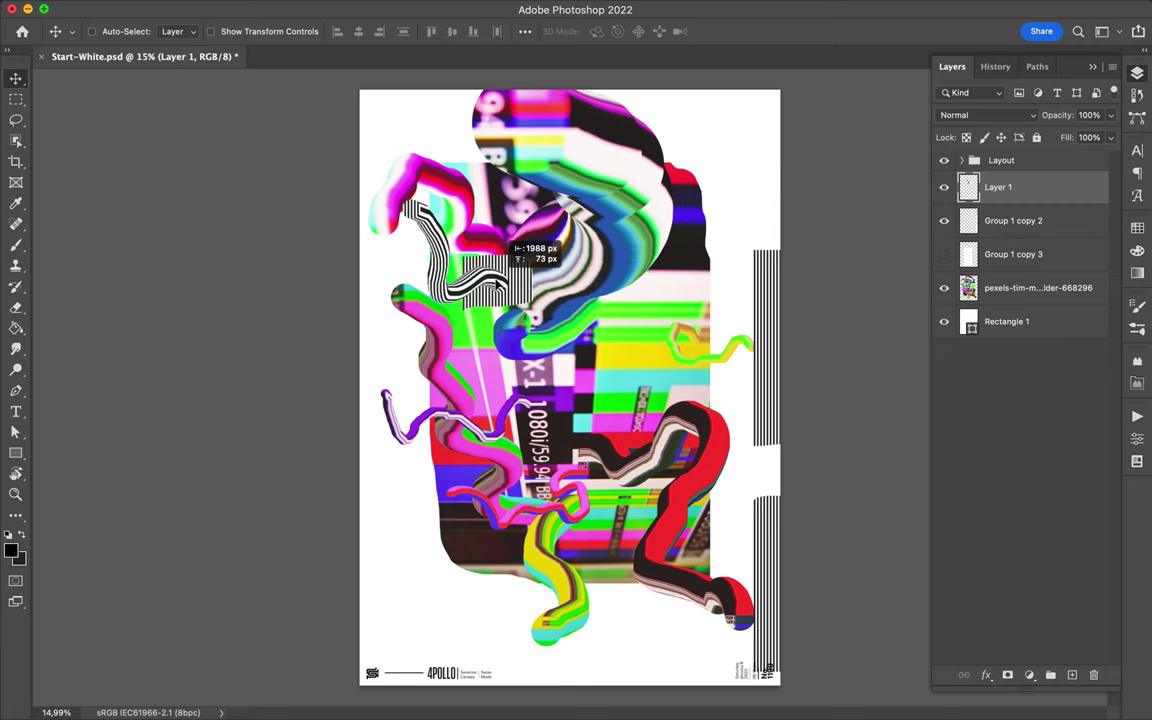
{"action": "left_click_drag", "start_coordinate": [498, 275], "coordinate": [492, 276]}
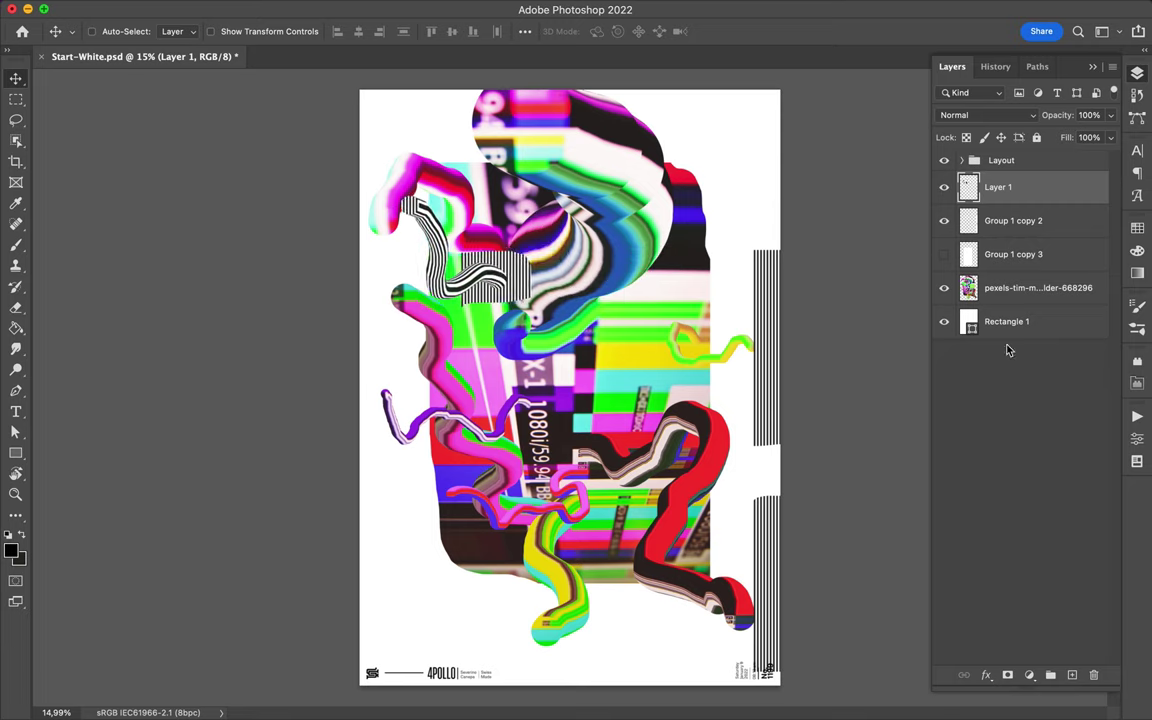
- Add a mask to Layer 1 and hide the lassoed part of the striped squiggle
{"action": "left_click", "coordinate": [1007, 675]}
{"action": "key", "text": "e"}
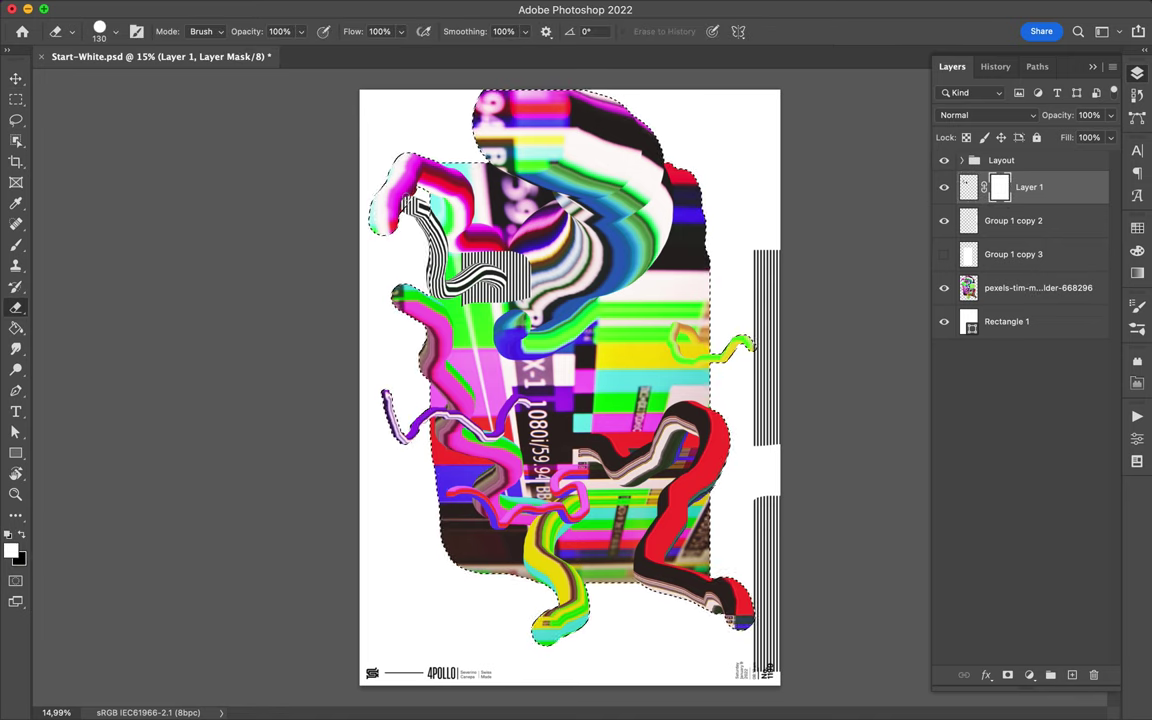
{"action": "key", "text": "m"}
{"action": "key", "text": "ctrl+d"}
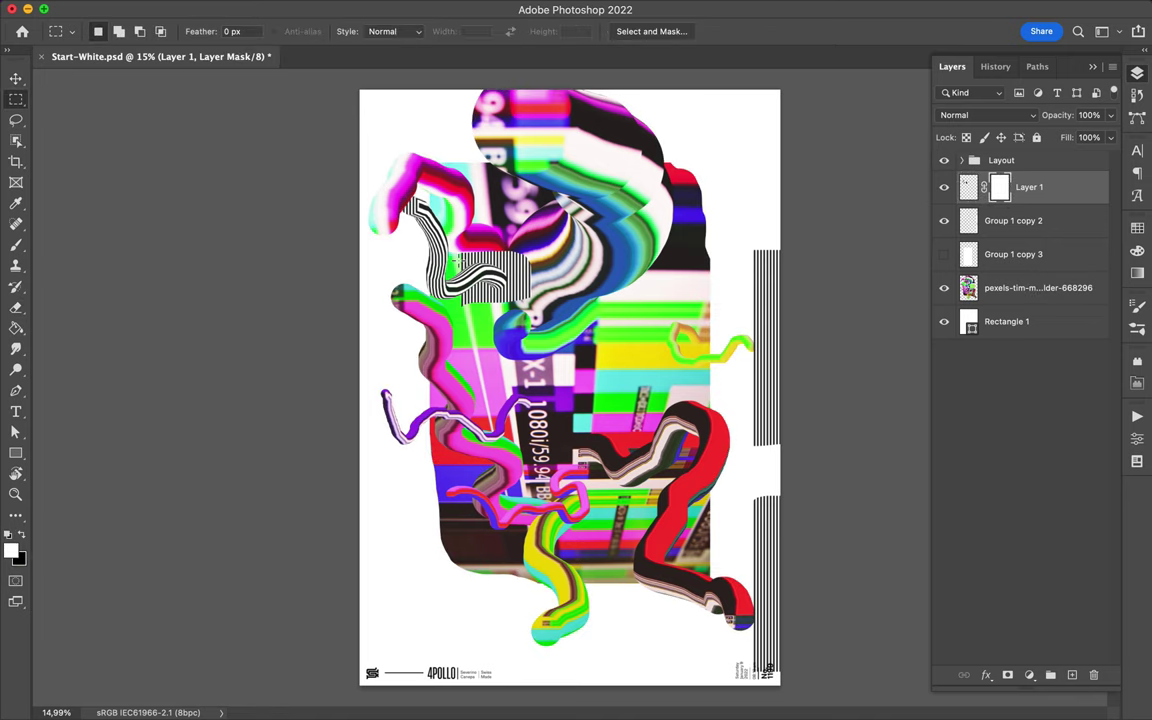
{"action": "key", "text": "v"}
{"action": "key", "text": "l"}
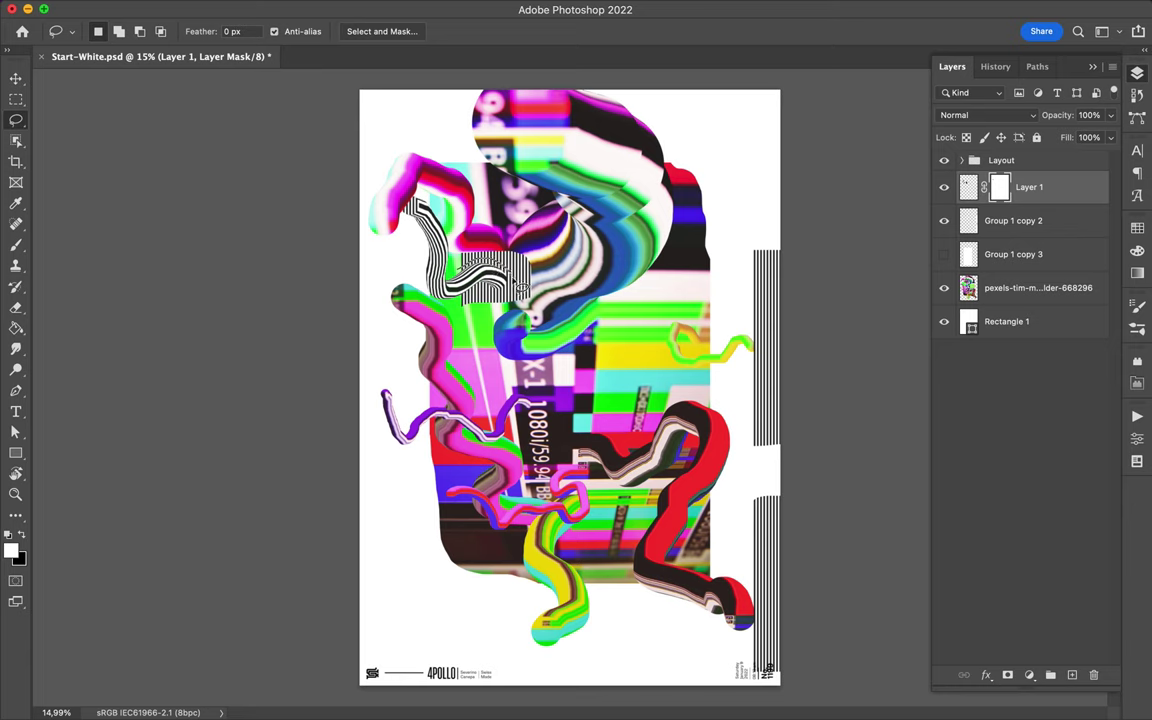
{"action": "left_click_drag", "start_coordinate": [466, 308], "coordinate": [512, 258]}
{"action": "key", "text": "Delete"}
{"action": "key", "text": "v"}
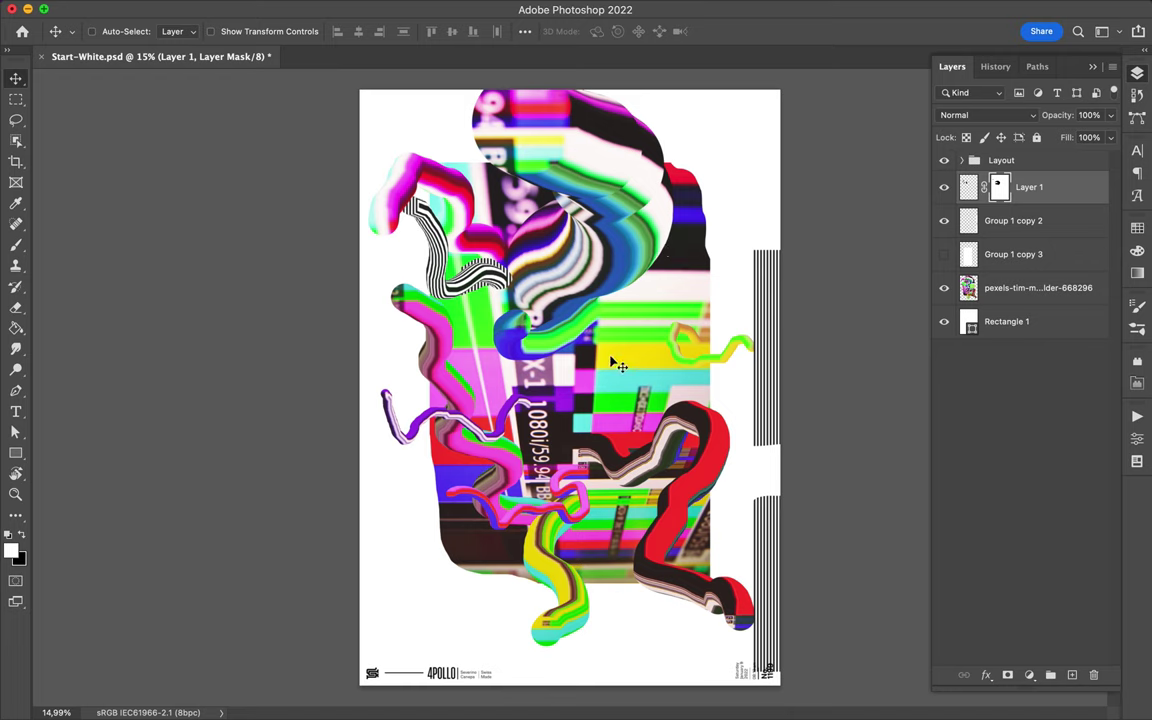
{"action": "key", "text": "l"}
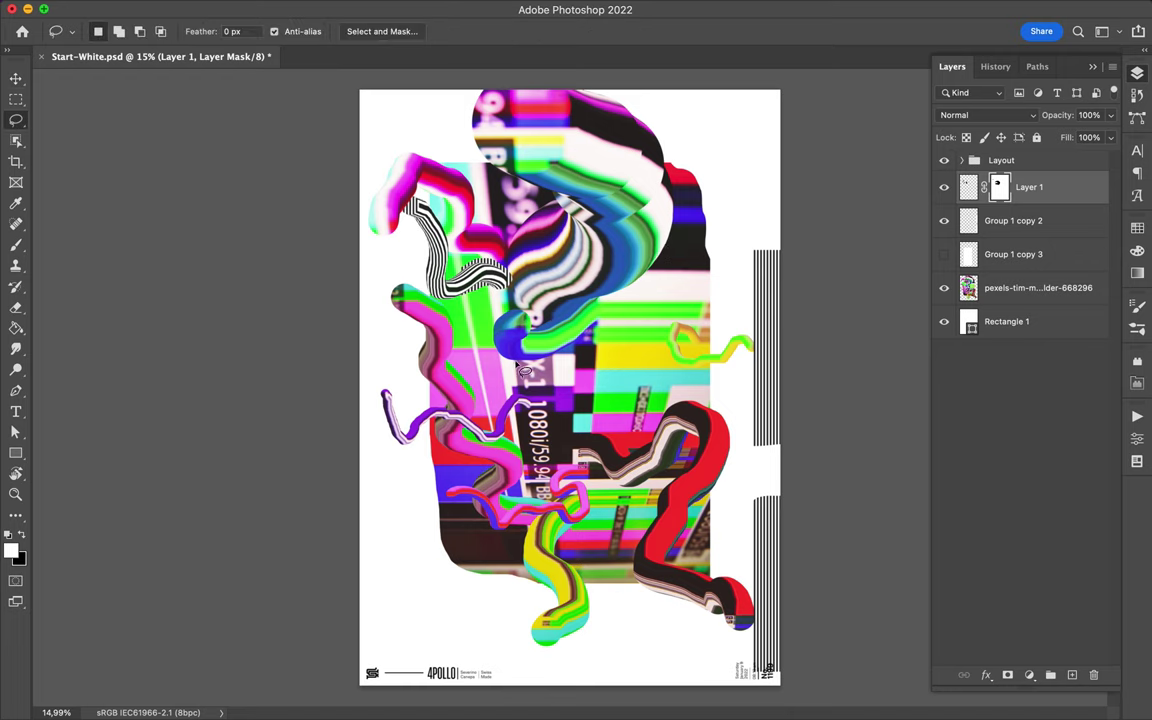
- Select a slice of the 1080i text column with the Polygonal Lasso
{"action": "right_click", "coordinate": [16, 119]}
{"action": "left_click", "coordinate": [16, 99]}
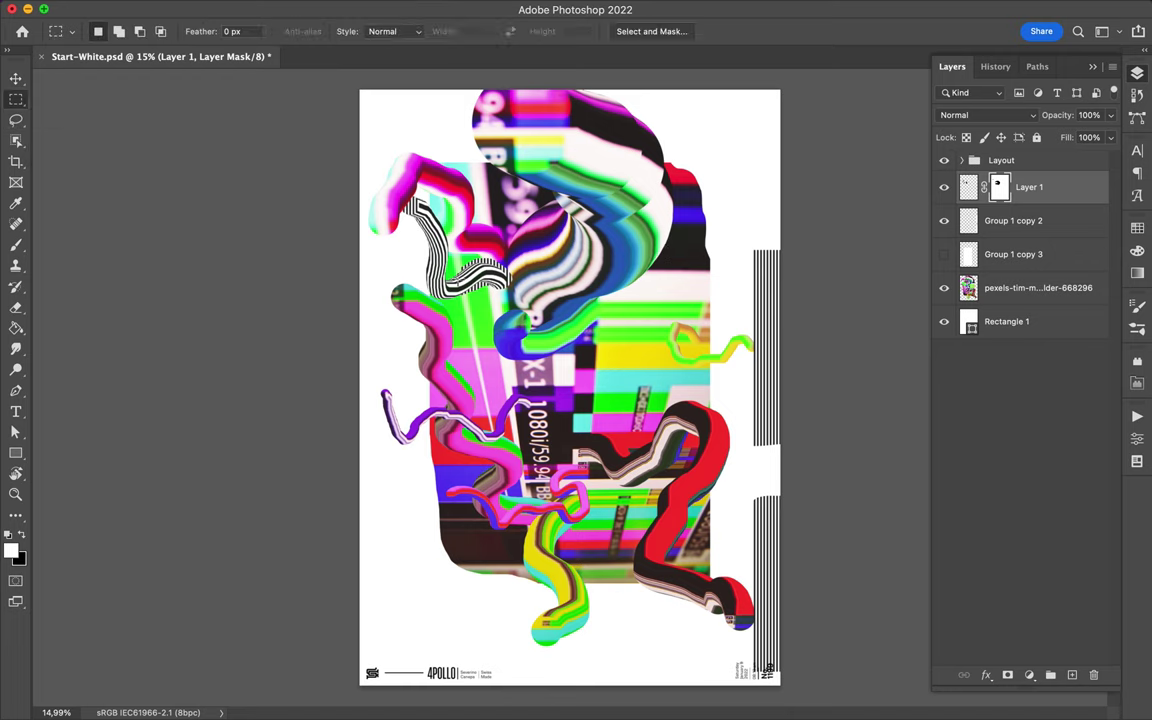
{"action": "key", "text": "l"}
{"action": "key", "text": "shift+l"}
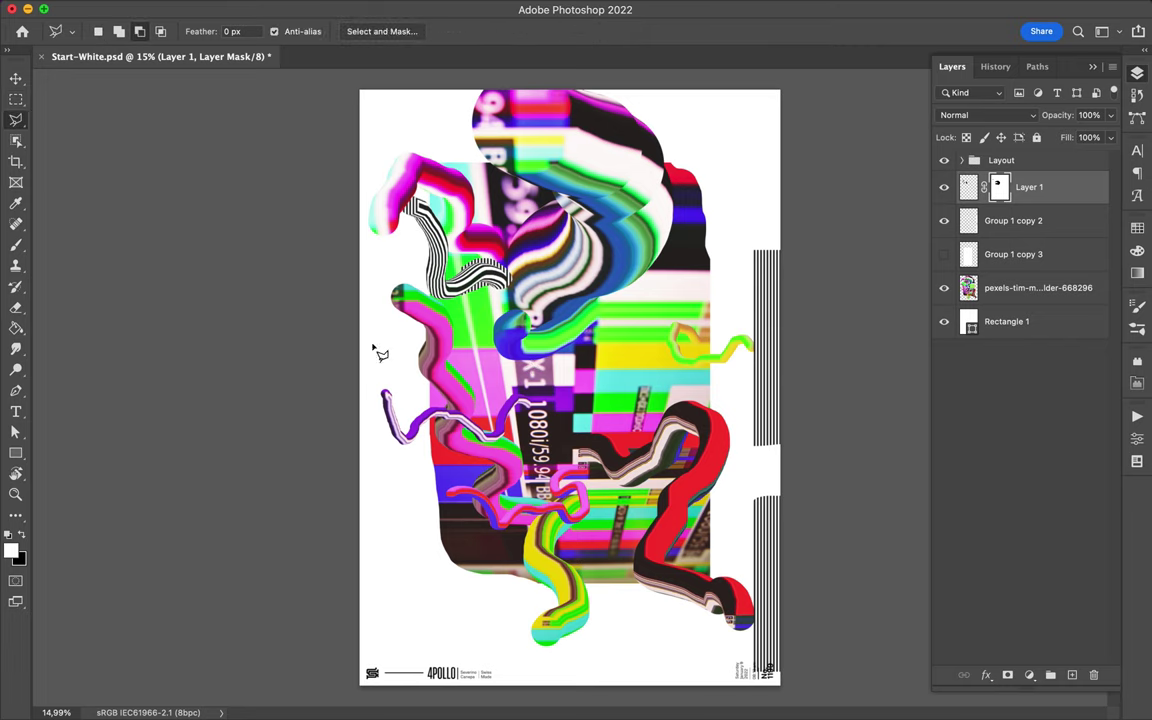
{"action": "left_click", "coordinate": [526, 372]}
{"action": "left_click", "coordinate": [527, 466]}
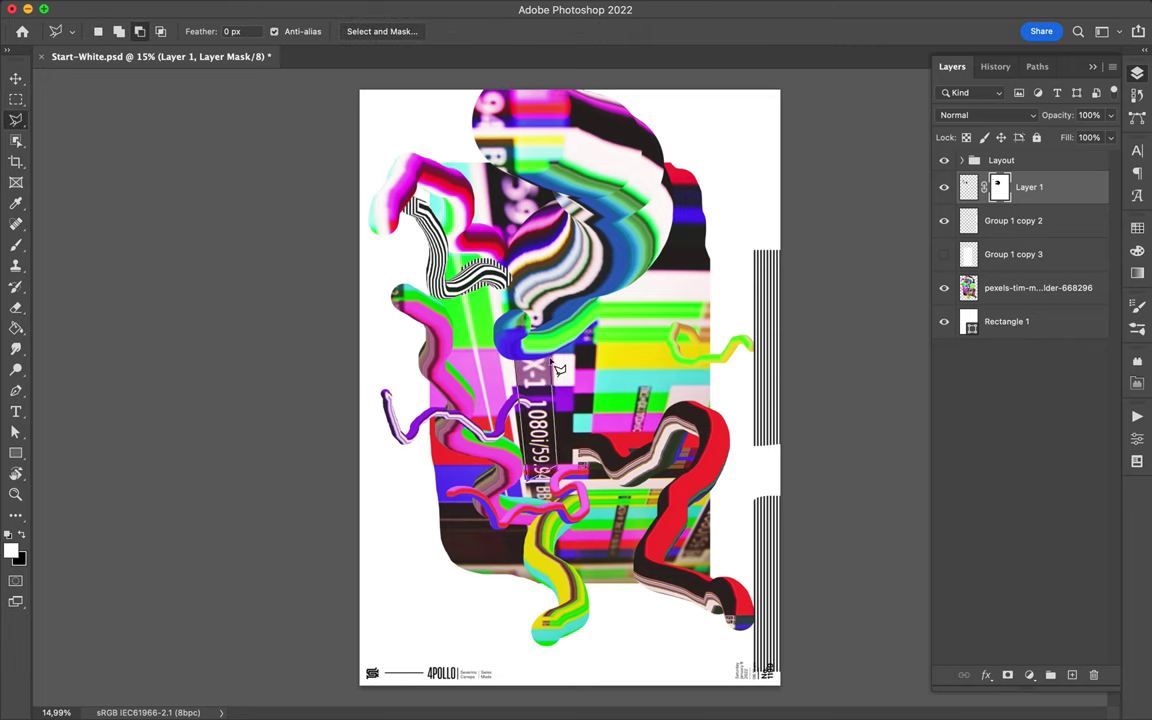
{"action": "left_click", "coordinate": [522, 370]}
{"action": "key", "text": "ctrl+j"}
{"action": "key", "text": "ctrl+z"}
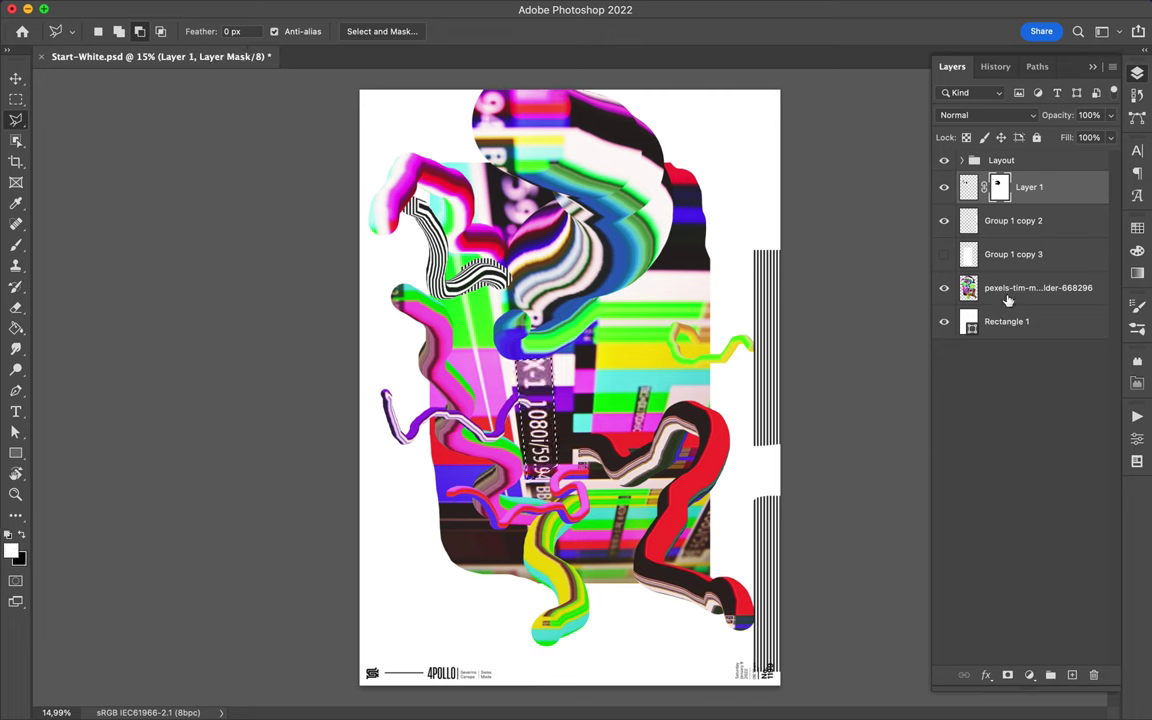
- Copy the 1080i slice to Layer 2, rotate it 180° and move it up; duplicate the photo layer
{"action": "left_click", "coordinate": [1007, 292]}
{"action": "key", "text": "ctrl+j"}
{"action": "key", "text": "v"}
{"action": "left_click_drag", "start_coordinate": [540, 403], "coordinate": [620, 383]}
{"action": "key", "text": "ctrl+t"}
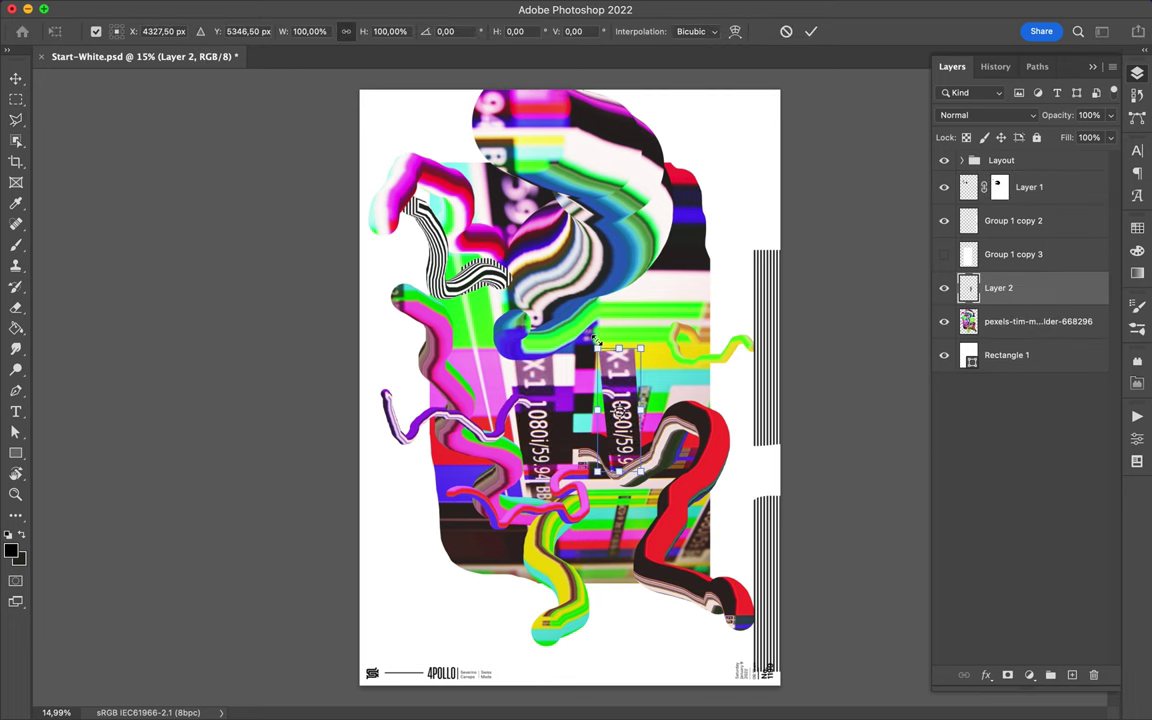
{"action": "left_click_drag", "start_coordinate": [596, 335], "coordinate": [640, 472]}
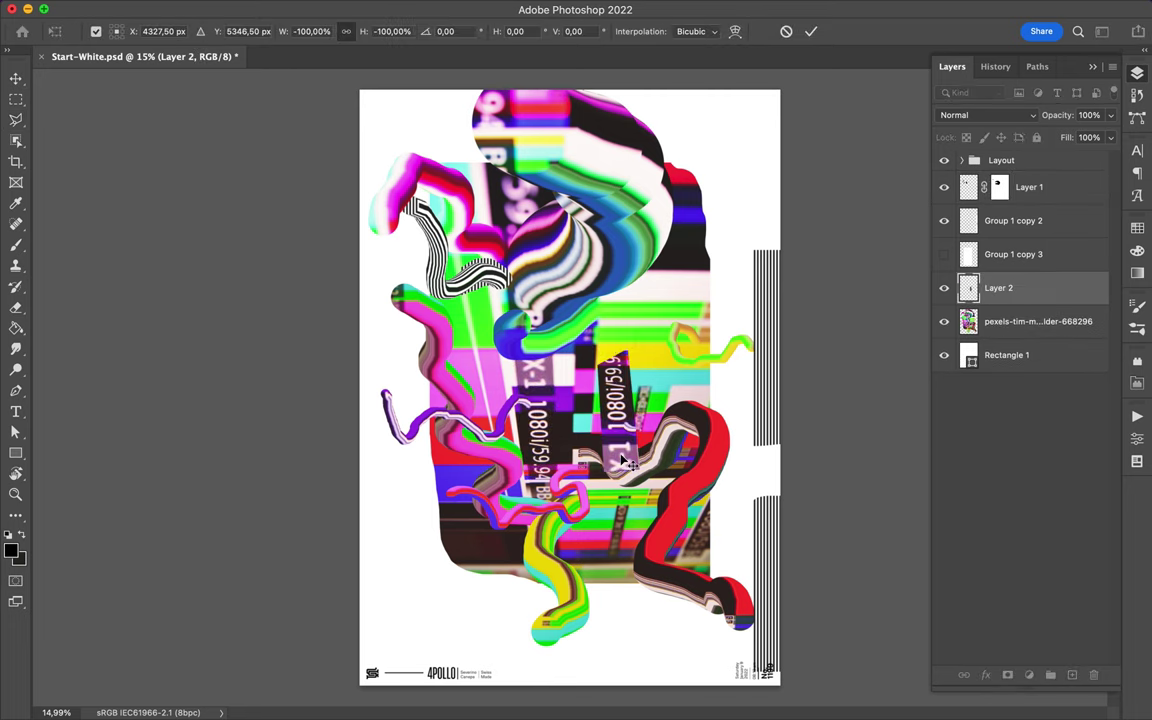
{"action": "key", "text": "Return"}
{"action": "left_click_drag", "start_coordinate": [596, 404], "coordinate": [590, 362]}
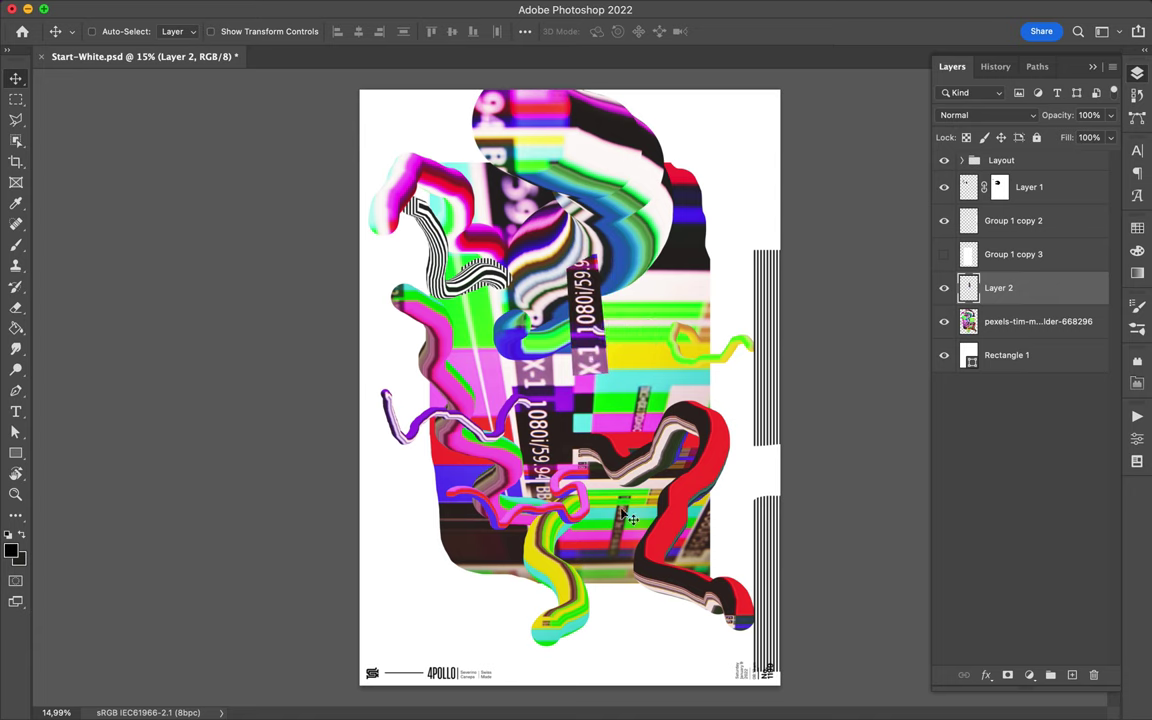
{"action": "left_click", "coordinate": [1010, 321]}
{"action": "key", "text": "ctrl+j"}
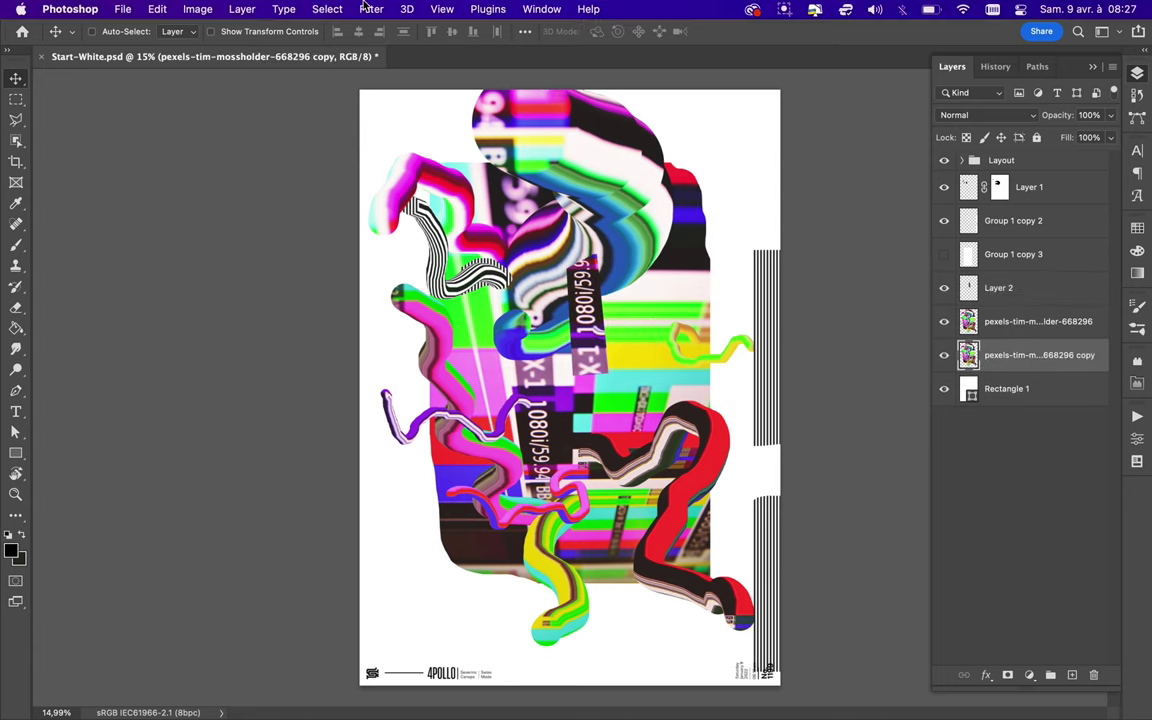
- Give the photo copy a 79.5 px Gaussian blur and warp its left side outward
{"action": "left_click", "coordinate": [371, 9]}
{"action": "left_click", "coordinate": [640, 273]}
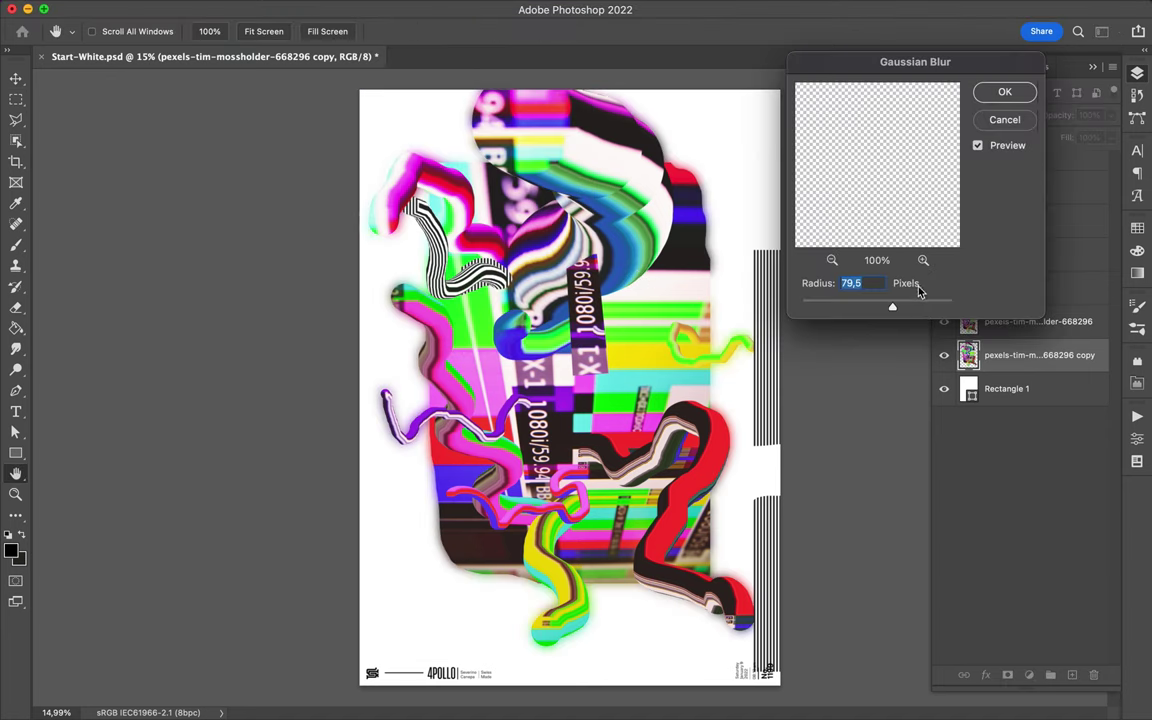
{"action": "key", "text": "ctrl+t"}
{"action": "right_click", "coordinate": [604, 245]}
{"action": "left_click", "coordinate": [605, 376]}
{"action": "mouse_move", "coordinate": [527, 428]}
{"action": "left_mouse_down"}
{"action": "mouse_move", "coordinate": [368, 393]}
{"action": "mouse_move", "coordinate": [634, 619]}
{"action": "mouse_move", "coordinate": [601, 677]}
{"action": "left_mouse_up"}
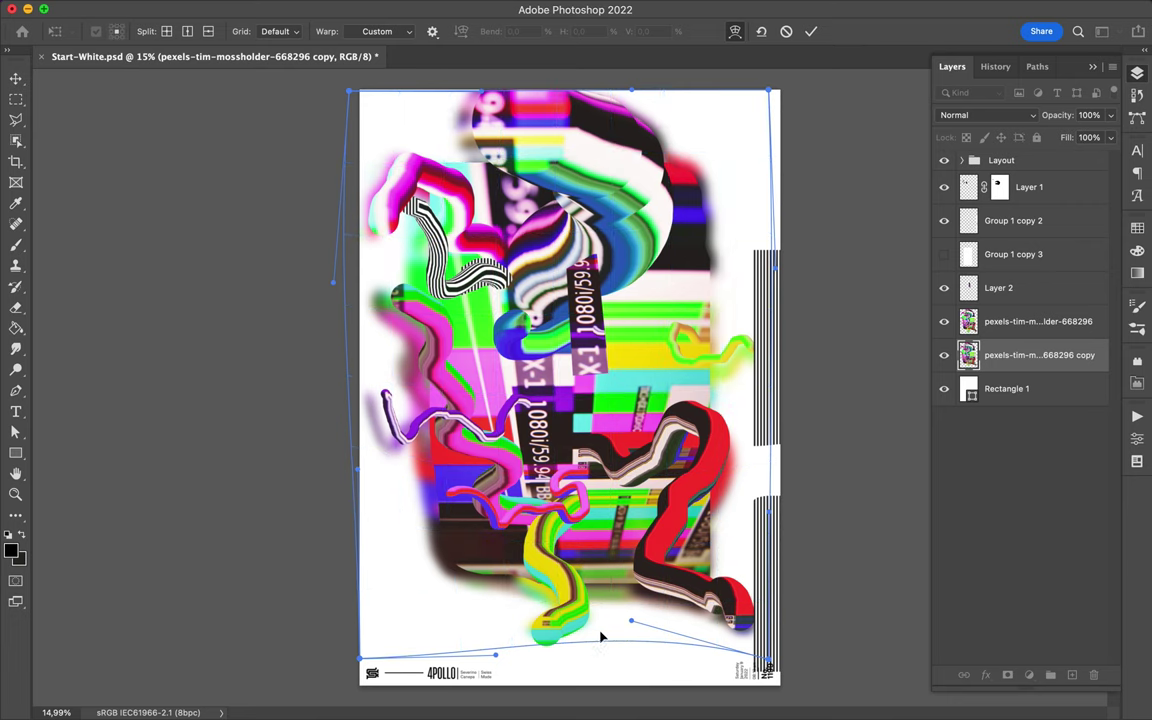
- Finish warping the blurred copy's bottom and left, then move the Group 1 copy 2 stripes left-centre
{"action": "mouse_move", "coordinate": [601, 636]}
{"action": "left_mouse_down"}
{"action": "mouse_move", "coordinate": [627, 539]}
{"action": "mouse_move", "coordinate": [620, 673]}
{"action": "left_mouse_up"}
{"action": "left_click_drag", "start_coordinate": [714, 622], "coordinate": [705, 600]}
{"action": "left_click_drag", "start_coordinate": [404, 408], "coordinate": [530, 316]}
{"action": "key", "text": "Return"}
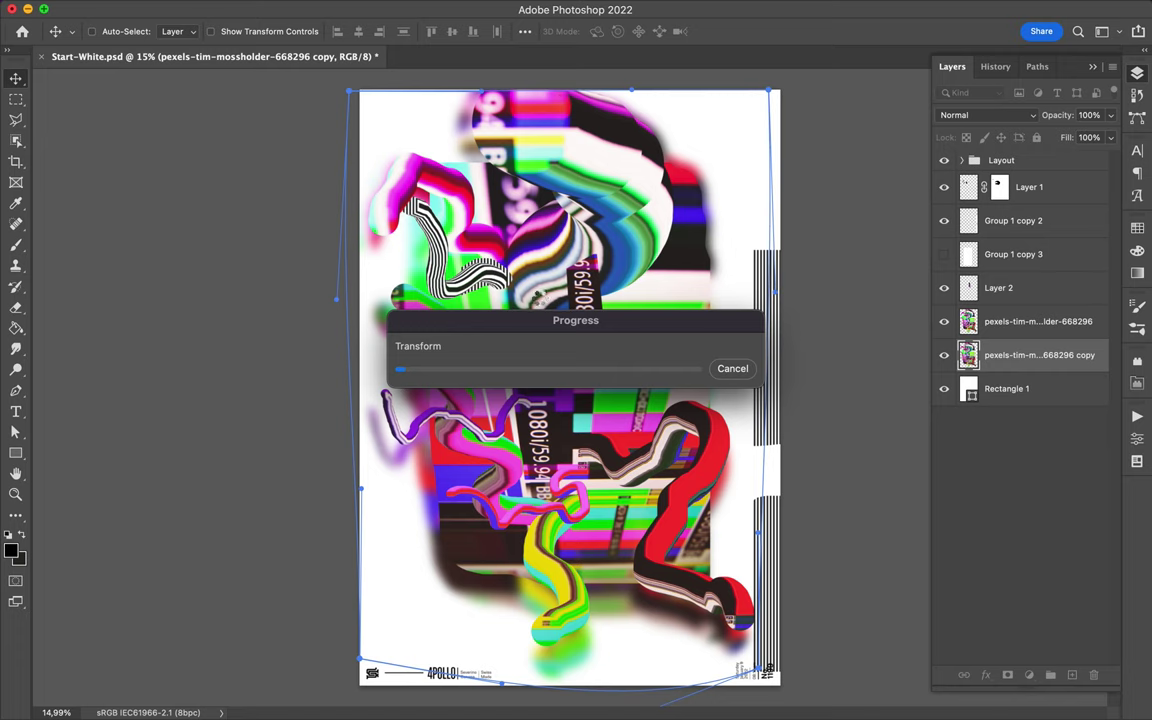
{"action": "mouse_move", "coordinate": [770, 325]}
{"action": "left_mouse_down"}
{"action": "mouse_move", "coordinate": [672, 300]}
{"action": "mouse_move", "coordinate": [416, 301]}
{"action": "left_mouse_up"}
{"action": "key", "text": "m"}
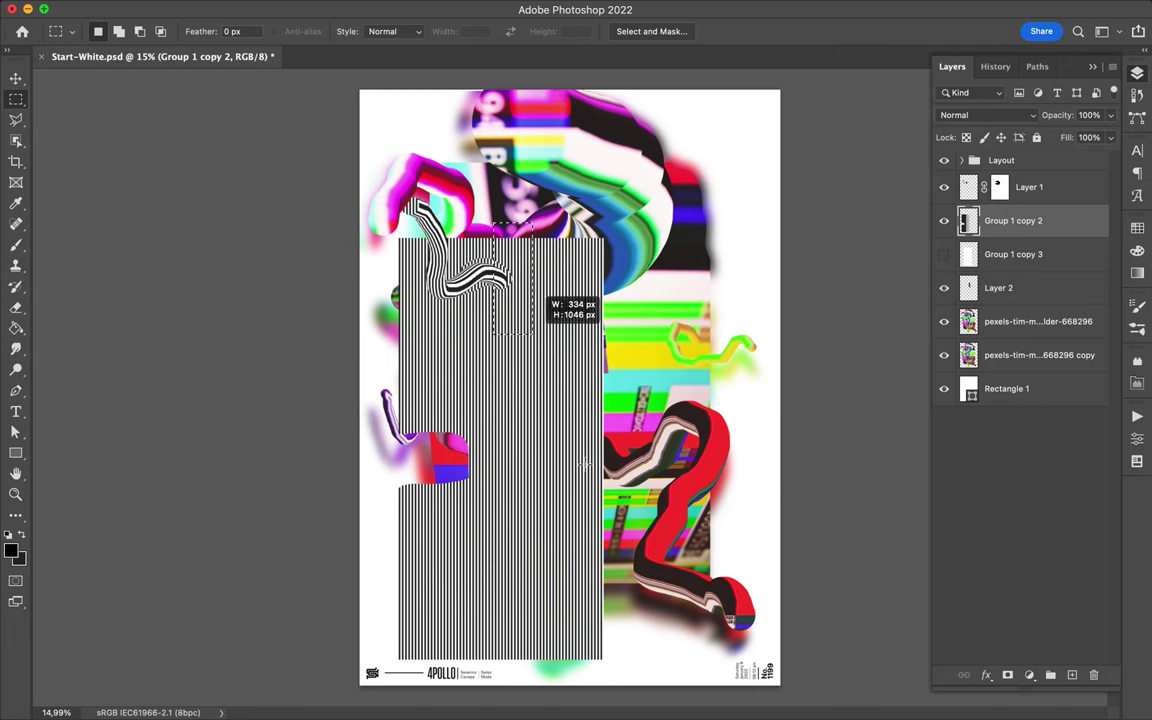
- Copy a stripe strip to Layer 3, blend it into the picture, and shift the big stripes right
{"action": "key", "text": "ctrl+j"}
{"action": "key", "text": "v"}
{"action": "left_click_drag", "start_coordinate": [590, 570], "coordinate": [681, 488]}
{"action": "left_click", "coordinate": [990, 115]}
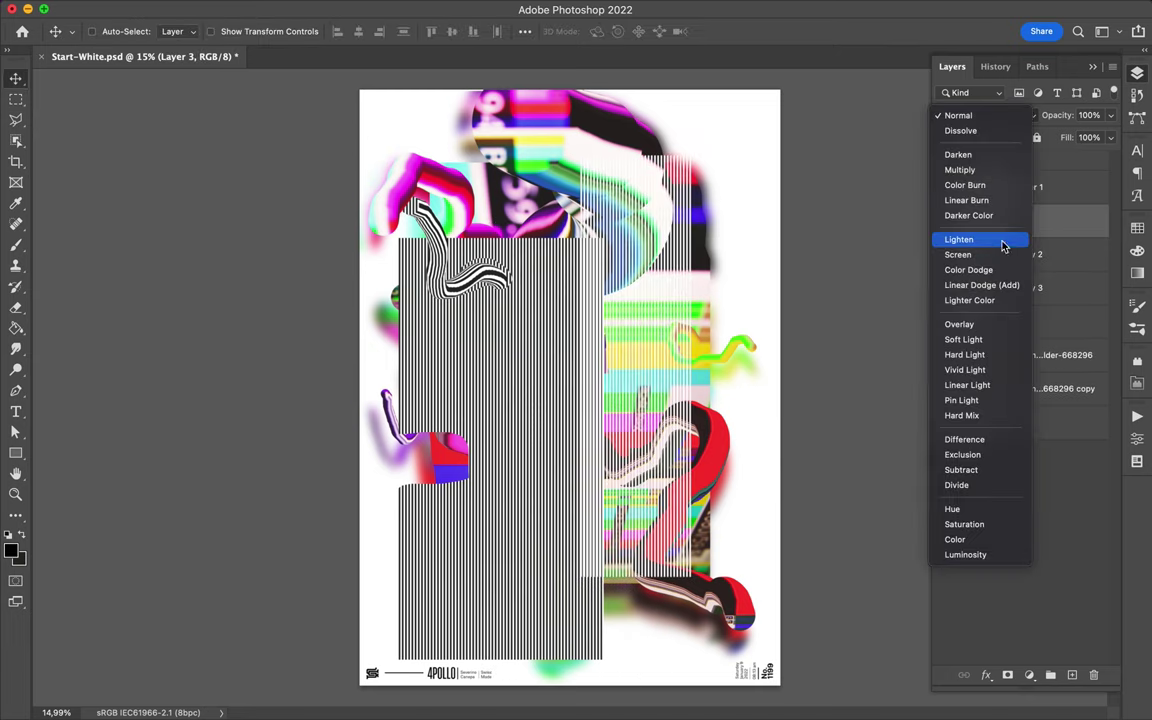
{"action": "left_click", "coordinate": [959, 324]}
{"action": "left_click", "coordinate": [522, 442], "text": "ctrl"}
{"action": "mouse_move", "coordinate": [522, 442]}
{"action": "left_mouse_down"}
{"action": "mouse_move", "coordinate": [783, 443]}
{"action": "mouse_move", "coordinate": [728, 430]}
{"action": "left_mouse_up"}
- Copy a round patch of stripes to Layer 4, below the photo layers, near the top
{"action": "key", "text": "m"}
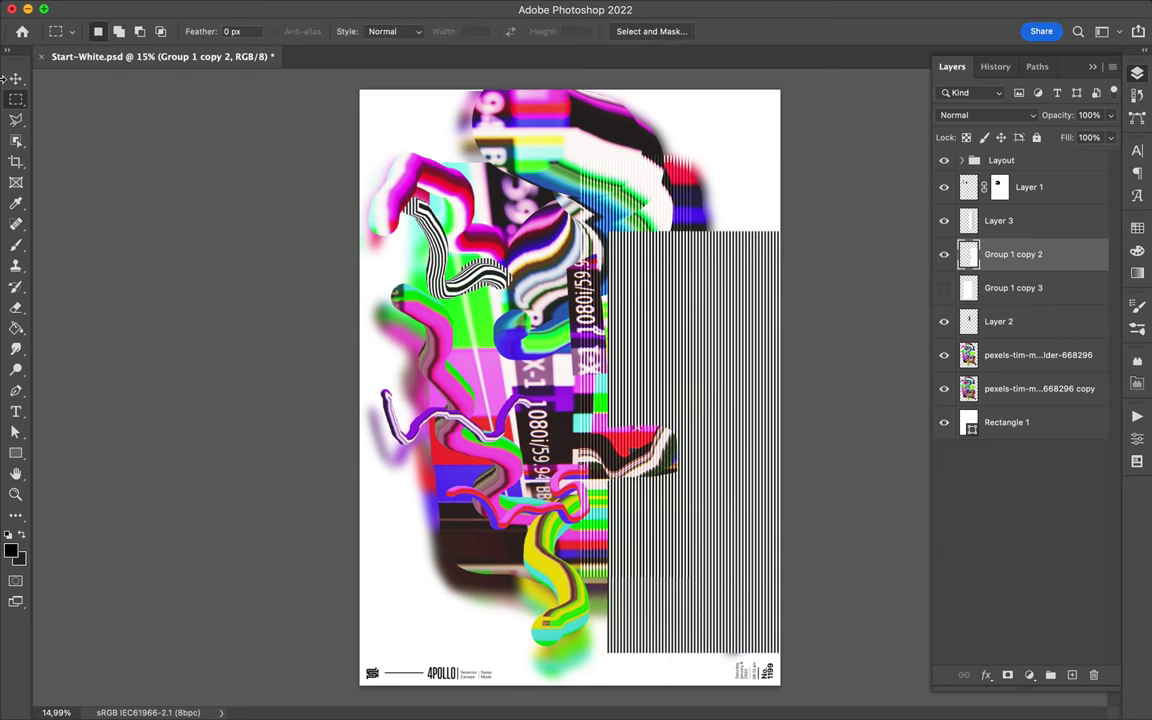
{"action": "left_click_drag", "start_coordinate": [611, 291], "coordinate": [766, 391]}
{"action": "key", "text": "ctrl+j"}
{"action": "key", "text": "v"}
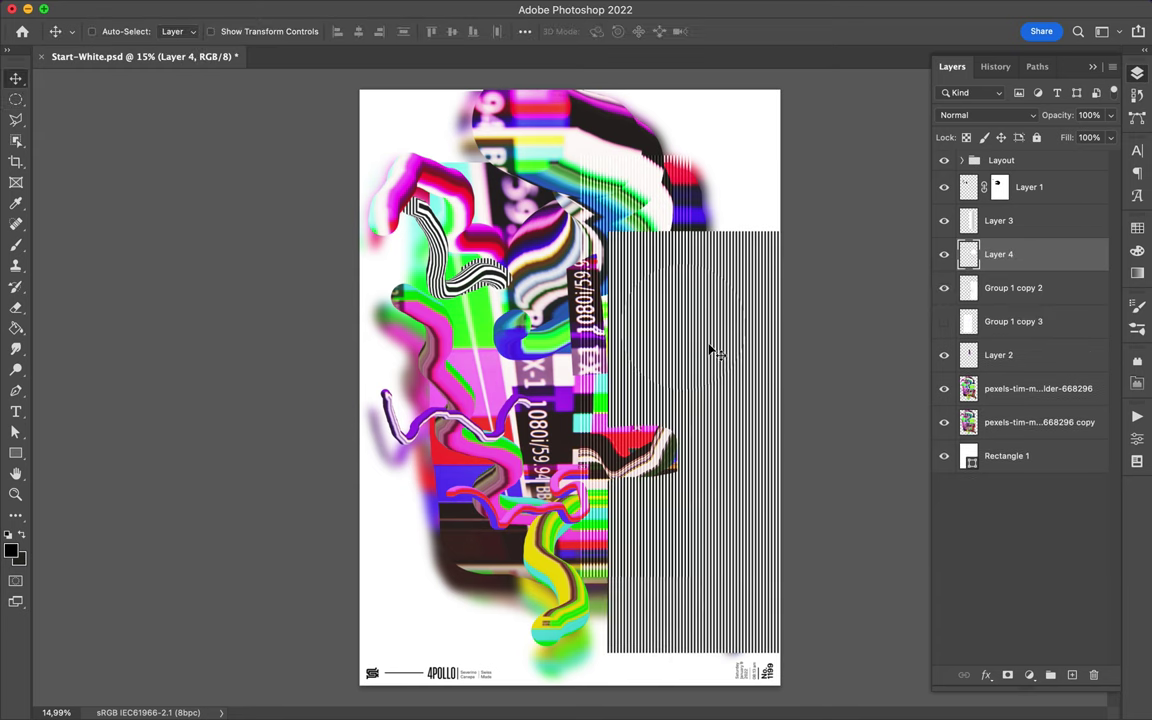
{"action": "left_click_drag", "start_coordinate": [714, 352], "coordinate": [478, 140]}
{"action": "mouse_move", "coordinate": [1000, 254]}
{"action": "left_mouse_down"}
{"action": "mouse_move", "coordinate": [1027, 408]}
{"action": "mouse_move", "coordinate": [1010, 391]}
{"action": "left_mouse_up"}
{"action": "mouse_move", "coordinate": [409, 144]}
{"action": "left_mouse_down"}
{"action": "mouse_move", "coordinate": [425, 163]}
{"action": "mouse_move", "coordinate": [648, 168]}
{"action": "mouse_move", "coordinate": [692, 113]}
{"action": "left_mouse_up"}
- Rotate the striped circle 75° at top right and line the tall stripes along the right edge
{"action": "key", "text": "ctrl+t"}
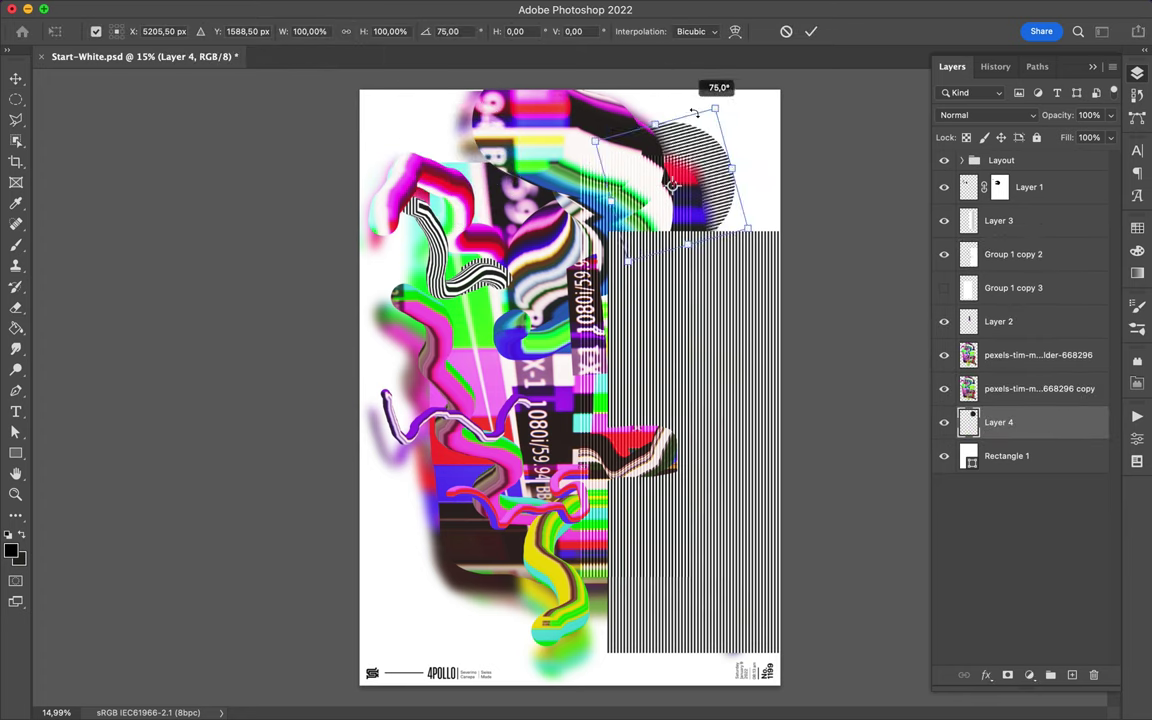
{"action": "key", "text": "Return"}
{"action": "left_click_drag", "start_coordinate": [700, 165], "coordinate": [710, 183]}
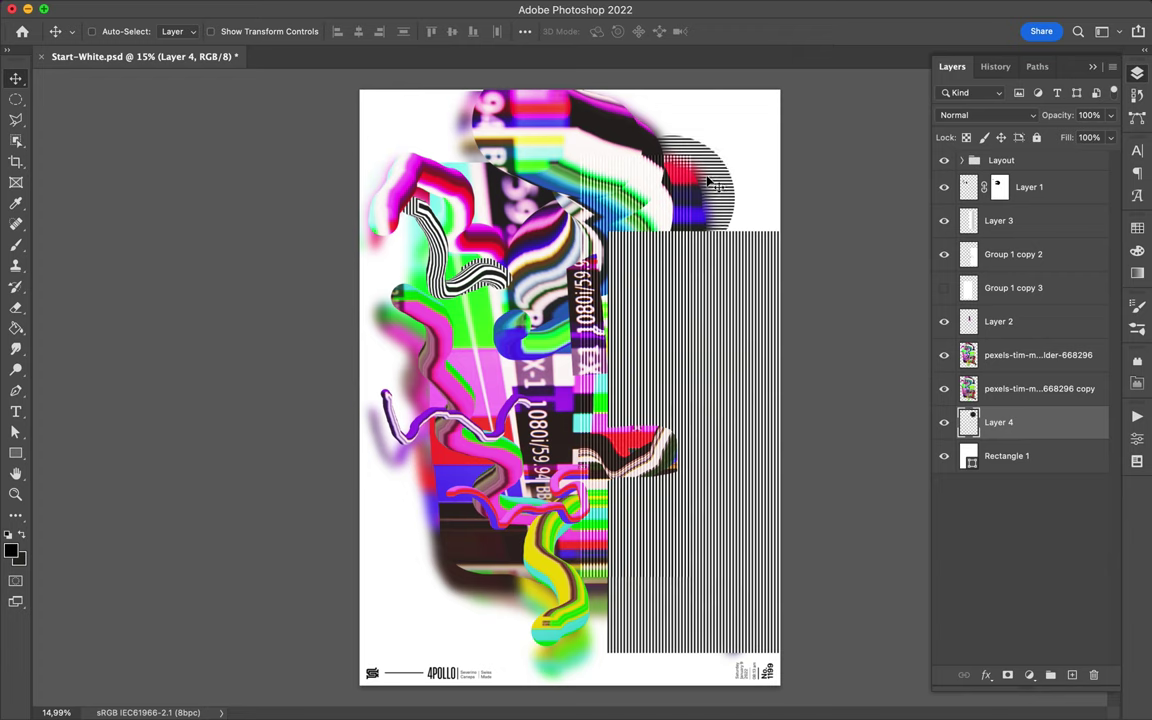
{"action": "left_click_drag", "start_coordinate": [697, 298], "coordinate": [797, 330]}
{"action": "mouse_move", "coordinate": [823, 325]}
{"action": "left_mouse_down"}
{"action": "mouse_move", "coordinate": [813, 316]}
{"action": "mouse_move", "coordinate": [738, 328]}
{"action": "left_mouse_up"}
- Copy a thin rectangular strip of the stripes onto a new layer
{"action": "key", "text": "m"}
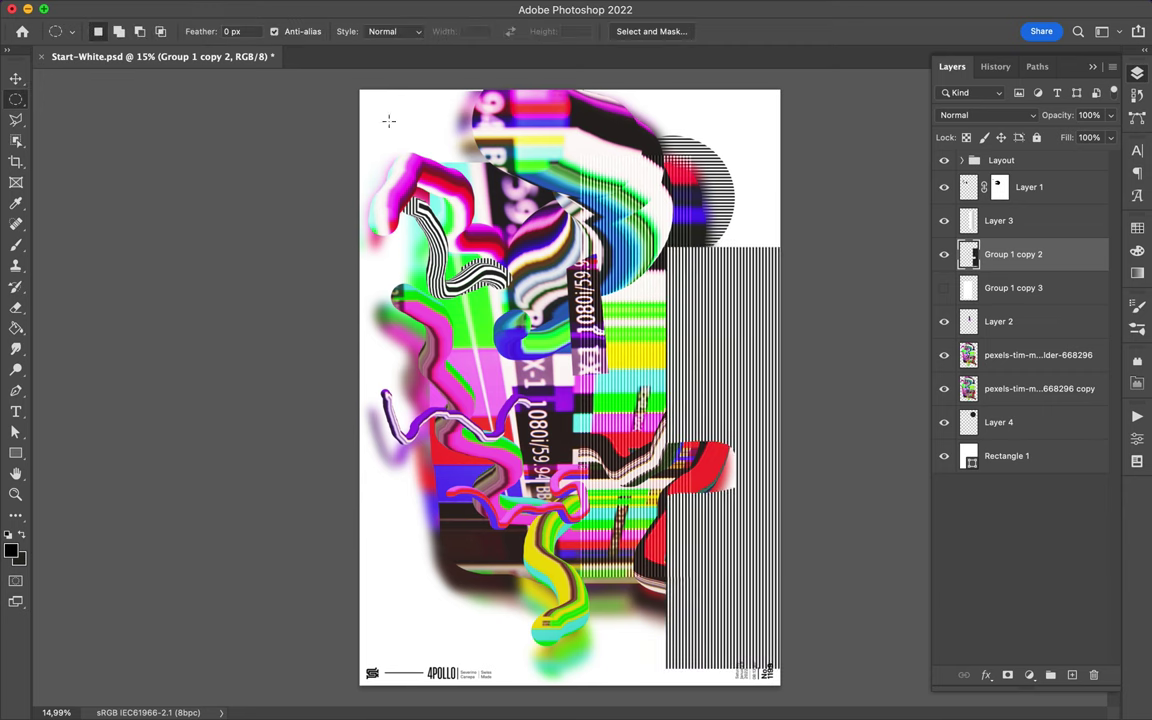
{"action": "right_click", "coordinate": [20, 105]}
{"action": "left_click", "coordinate": [64, 94]}
{"action": "mouse_move", "coordinate": [664, 238]}
{"action": "left_mouse_down"}
{"action": "mouse_move", "coordinate": [767, 250]}
{"action": "mouse_move", "coordinate": [479, 477]}
{"action": "left_mouse_up"}
{"action": "key", "text": "ctrl+j"}
{"action": "key", "text": "v"}
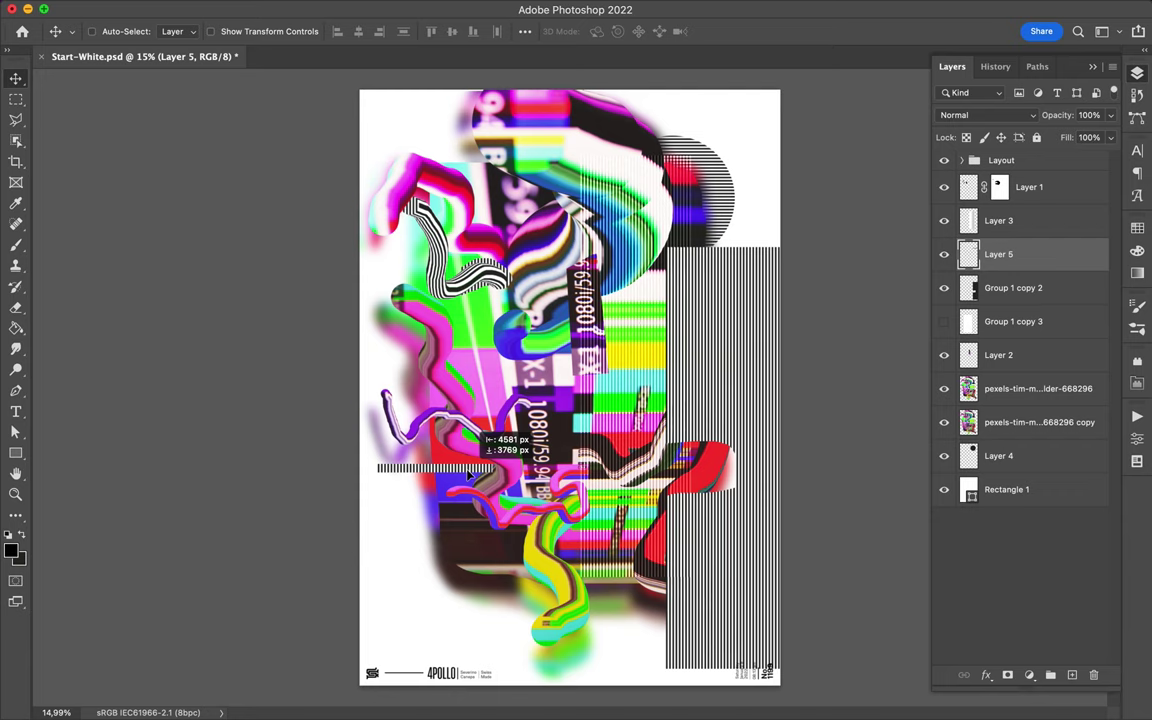
- Hide the tall stripes and copy a thin photo band, placing duplicates at the lower left
{"action": "left_click", "coordinate": [727, 352]}
{"action": "key", "text": "ctrl+comma"}
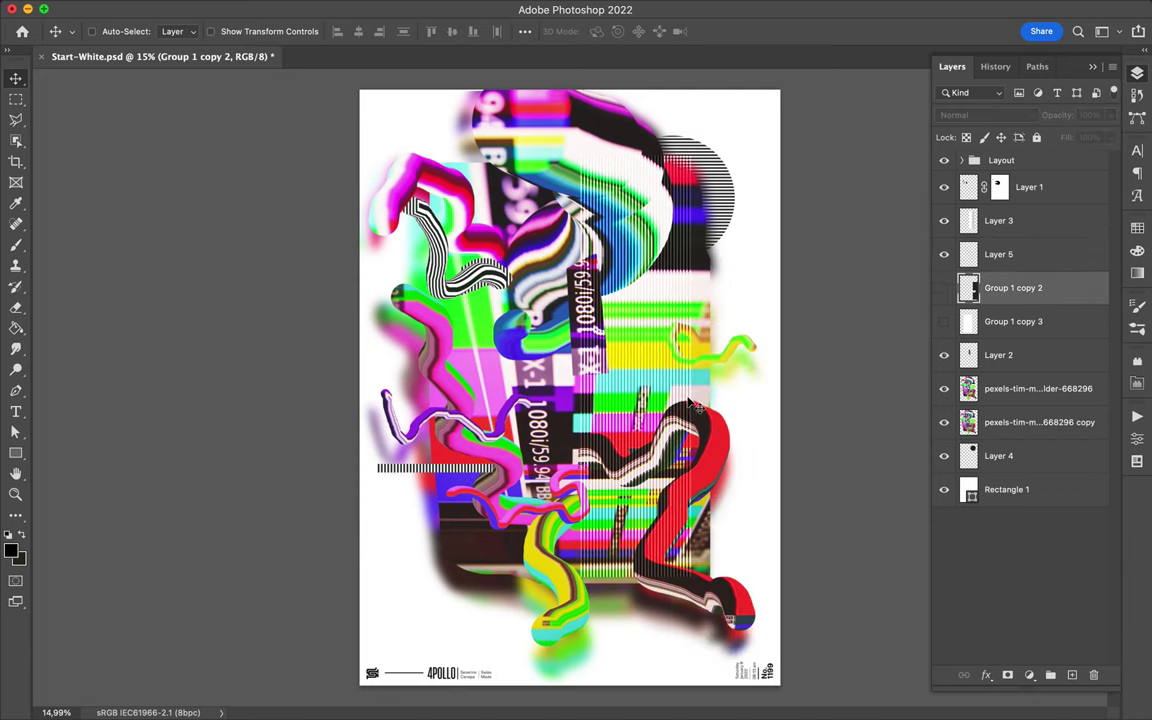
{"action": "left_click", "coordinate": [617, 413]}
{"action": "key", "text": "m"}
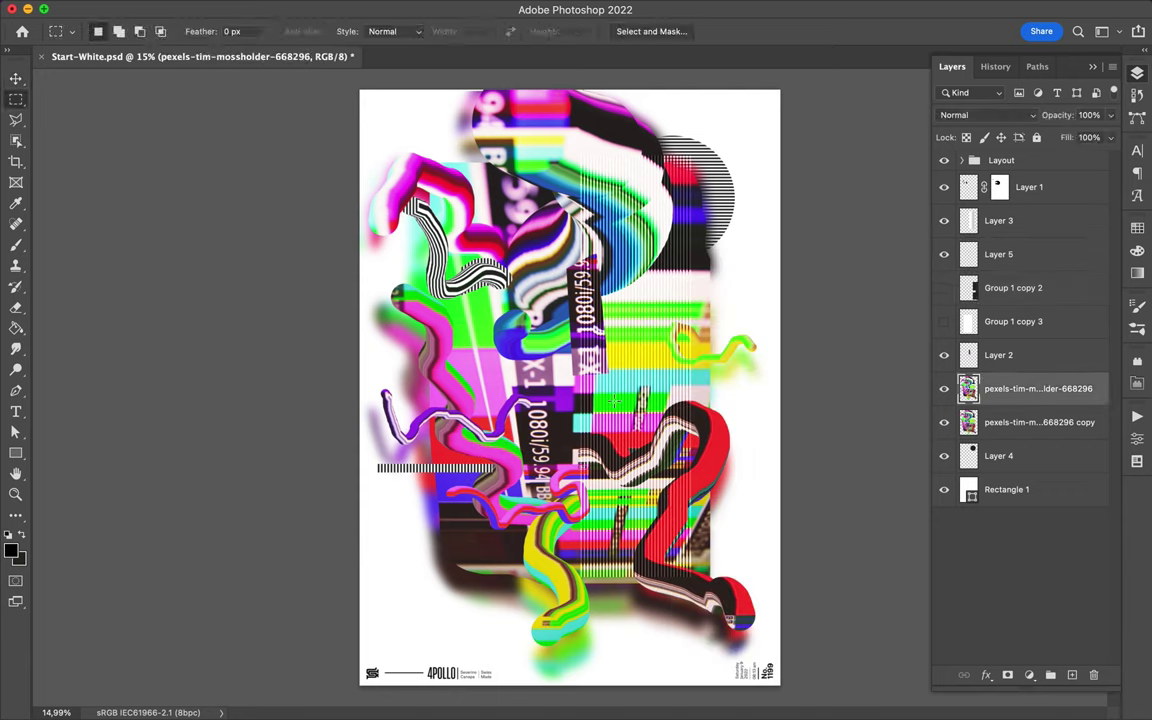
{"action": "left_click_drag", "start_coordinate": [491, 369], "coordinate": [540, 340]}
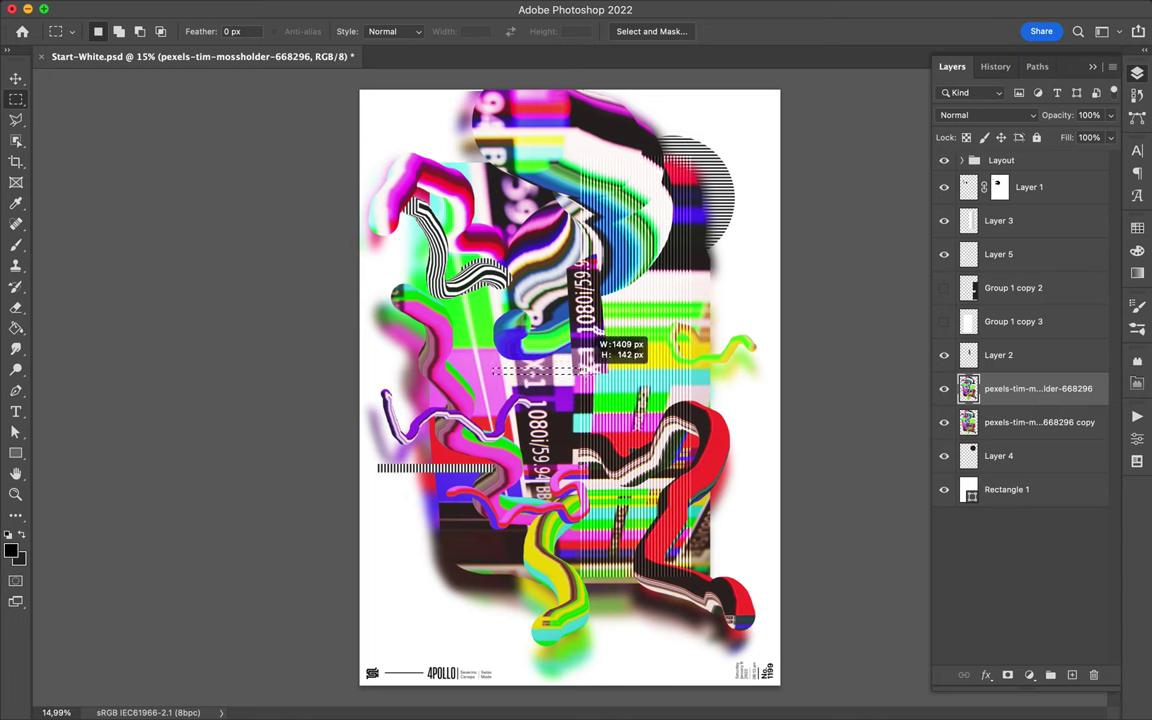
{"action": "key", "text": "ctrl+j"}
{"action": "key", "text": "v"}
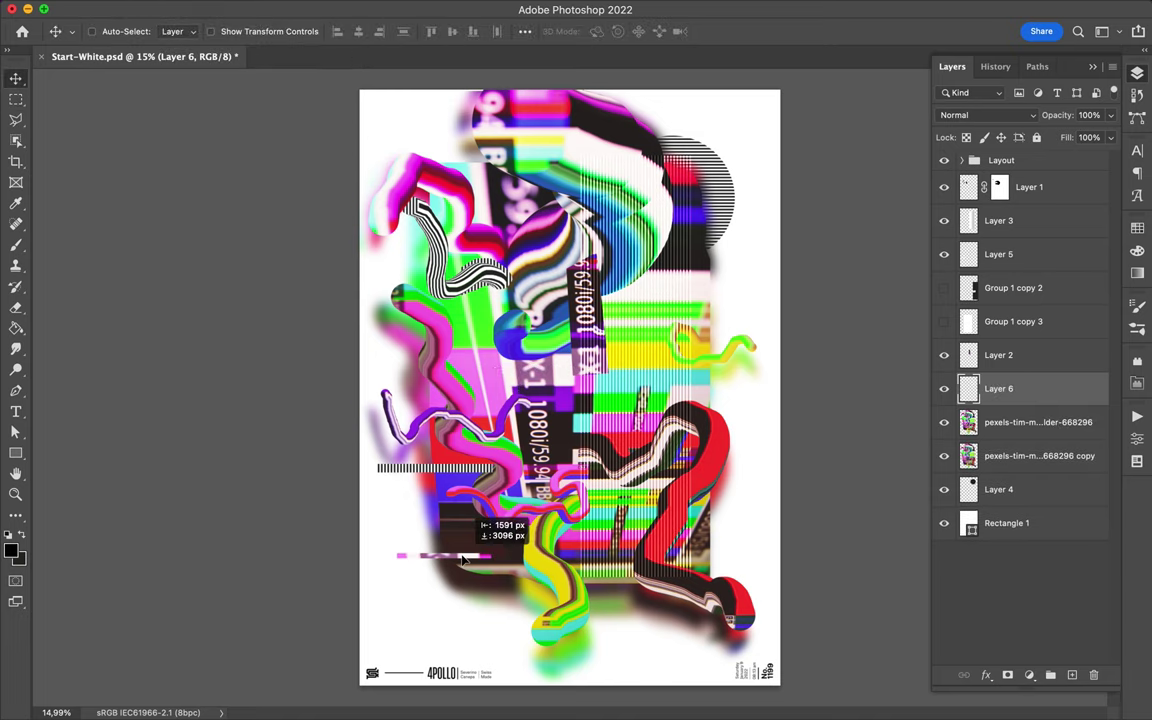
{"action": "left_click_drag", "start_coordinate": [548, 445], "coordinate": [500, 612]}
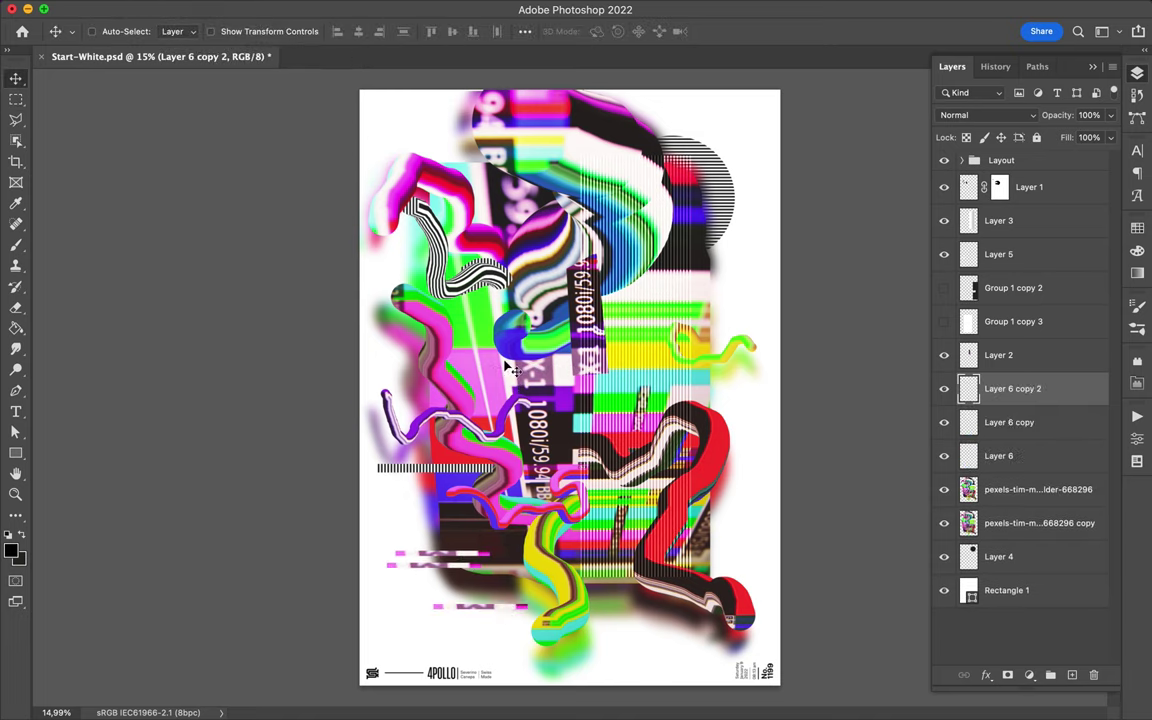
{"action": "left_click", "coordinate": [450, 347], "text": "ctrl"}
- Copy a small elliptical patch of the photo onto a new layer
{"action": "left_click", "coordinate": [16, 99]}
{"action": "left_click", "coordinate": [80, 103]}
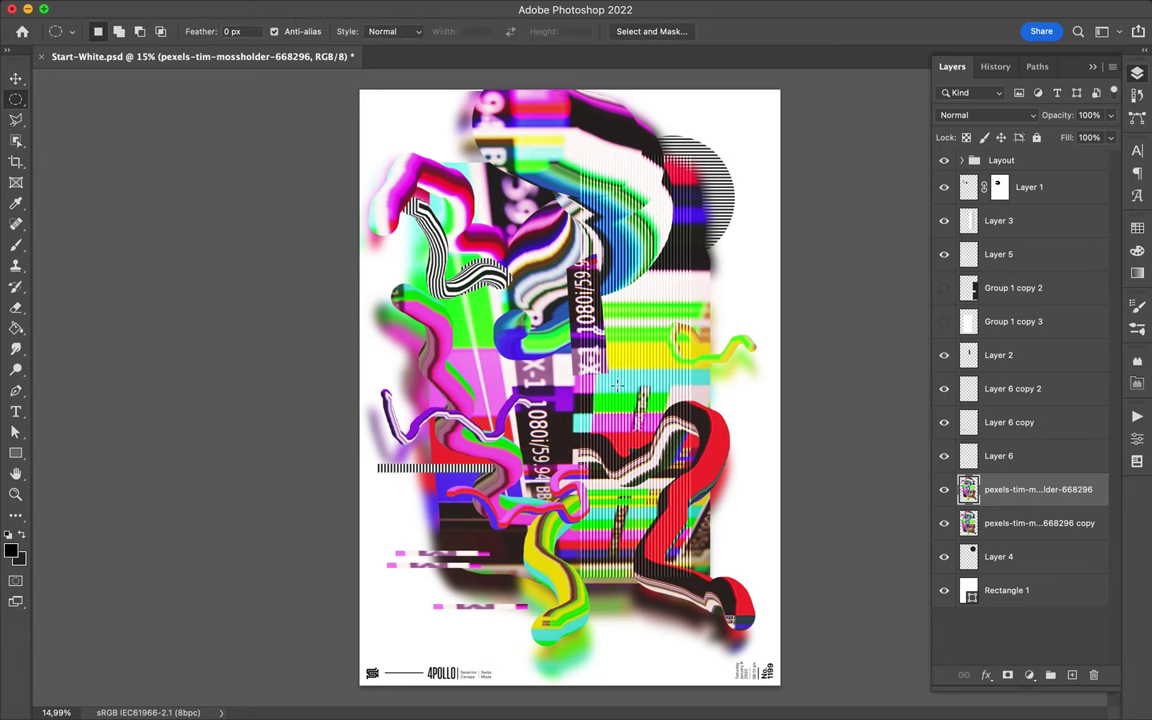
{"action": "mouse_move", "coordinate": [528, 348]}
{"action": "left_mouse_down"}
{"action": "mouse_move", "coordinate": [548, 370]}
{"action": "mouse_move", "coordinate": [748, 130]}
{"action": "mouse_move", "coordinate": [716, 158]}
{"action": "left_mouse_up"}
{"action": "key", "text": "ctrl+j"}
{"action": "key", "text": "v"}
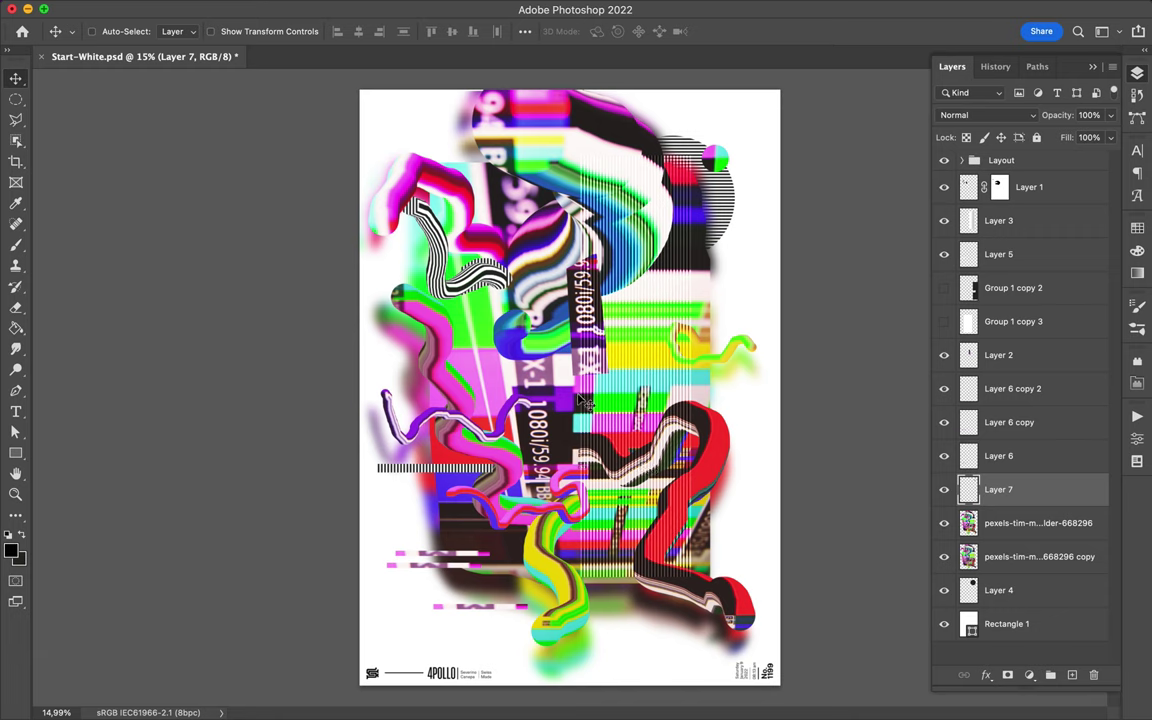
- Duplicate Layer 2 and give the copy a 79,5-pixel Gaussian Blur
{"action": "left_click", "coordinate": [995, 355]}
{"action": "key", "text": "ctrl+j"}
{"action": "left_click", "coordinate": [371, 9]}
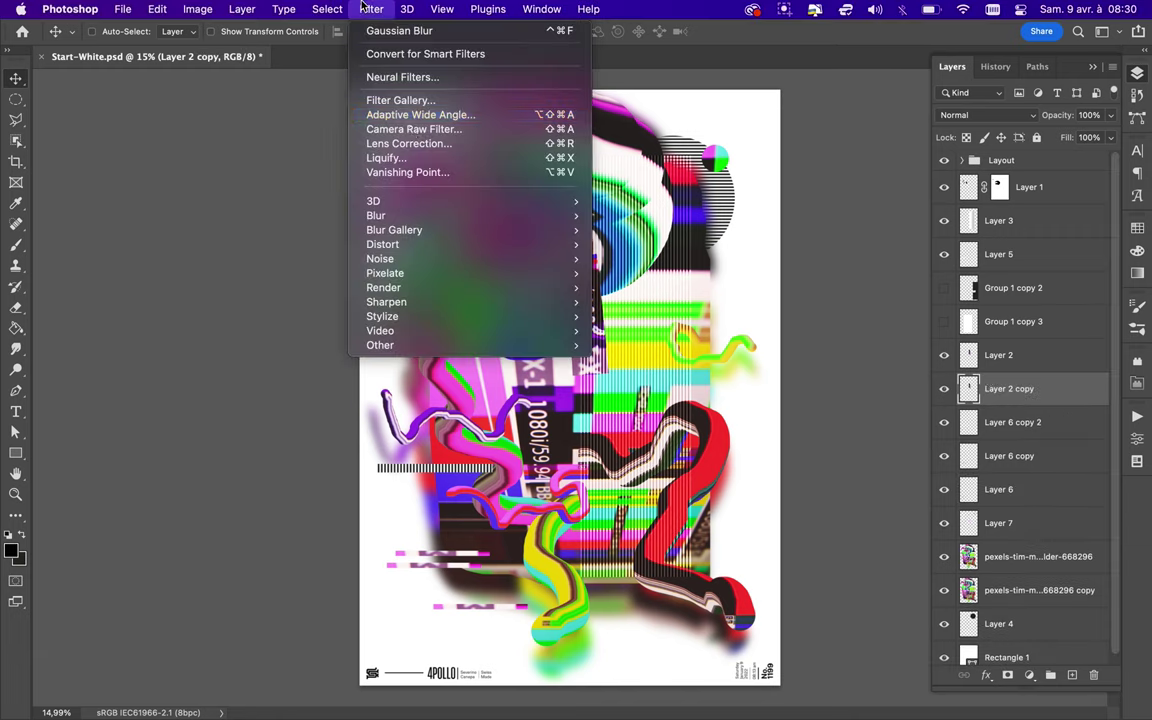
{"action": "left_click", "coordinate": [643, 273]}
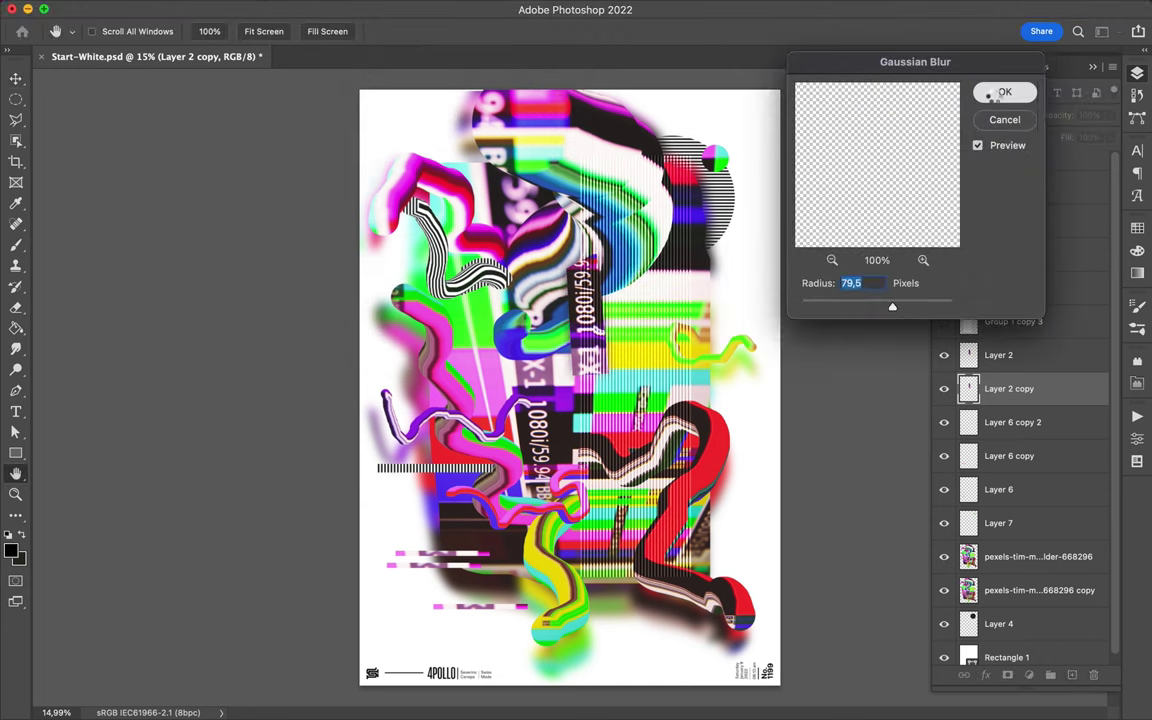
{"action": "left_click", "coordinate": [1001, 93]}
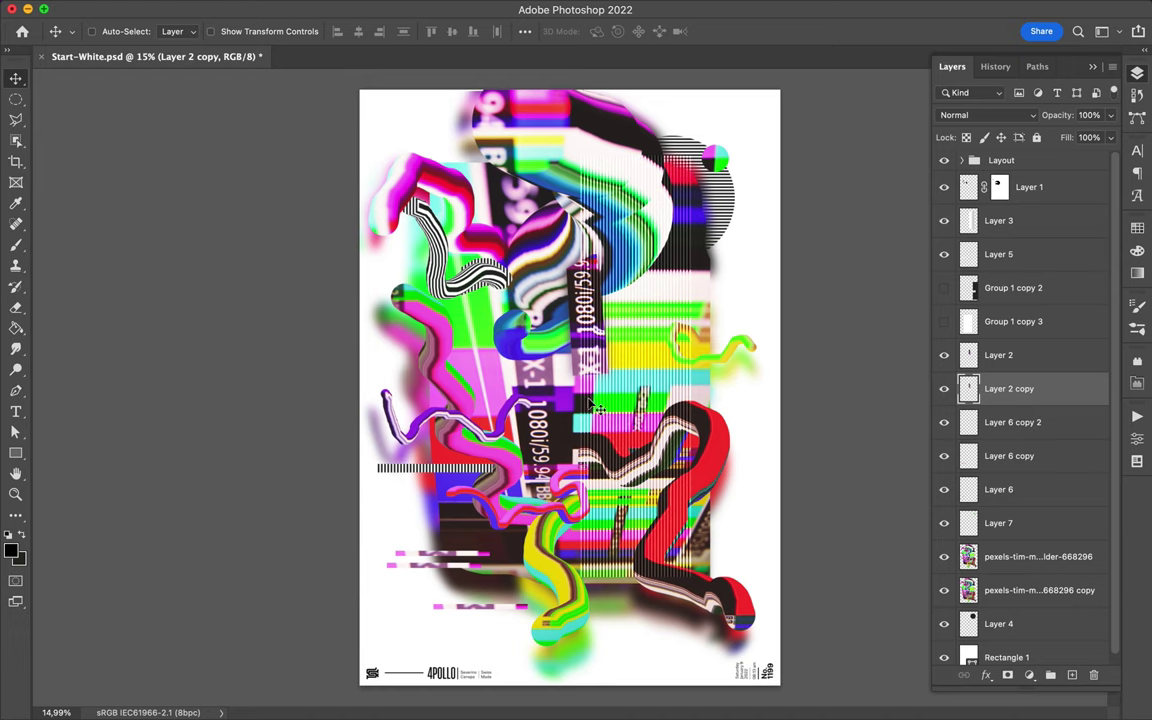
{"action": "right_click", "coordinate": [441, 336]}
- Draw a black circle with the Ellipse tool and move it up and left
{"action": "key", "text": "Escape"}
{"action": "key", "text": "u"}
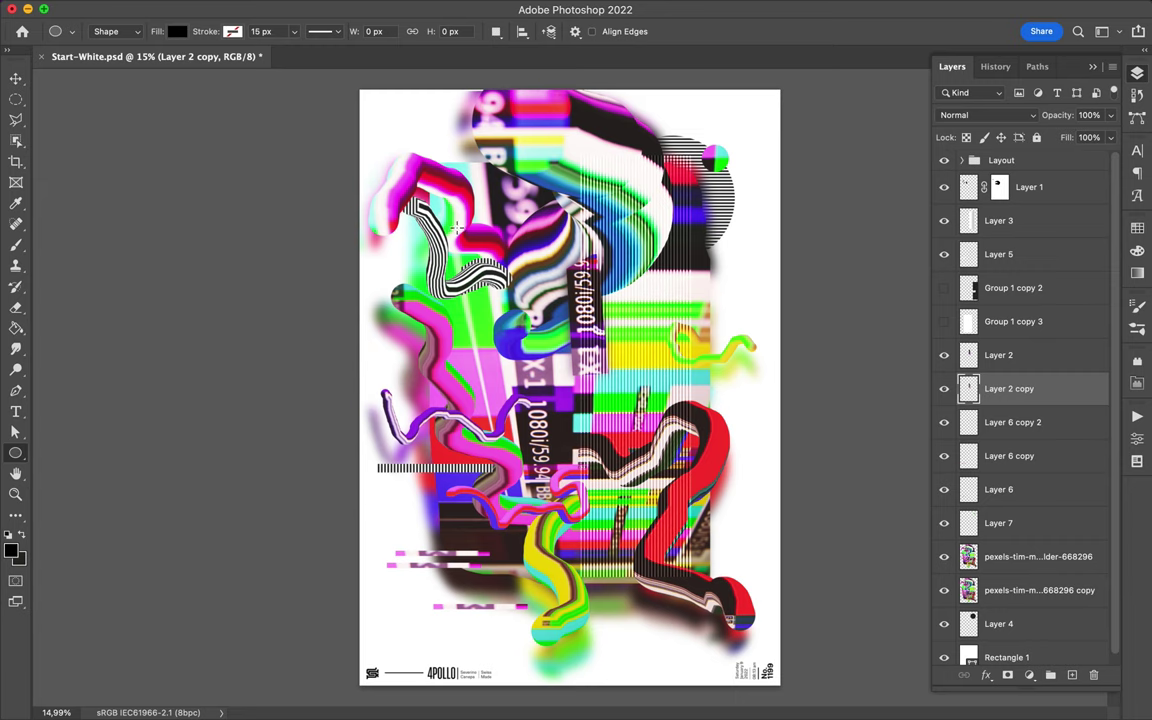
{"action": "left_click_drag", "start_coordinate": [703, 268], "coordinate": [739, 304]}
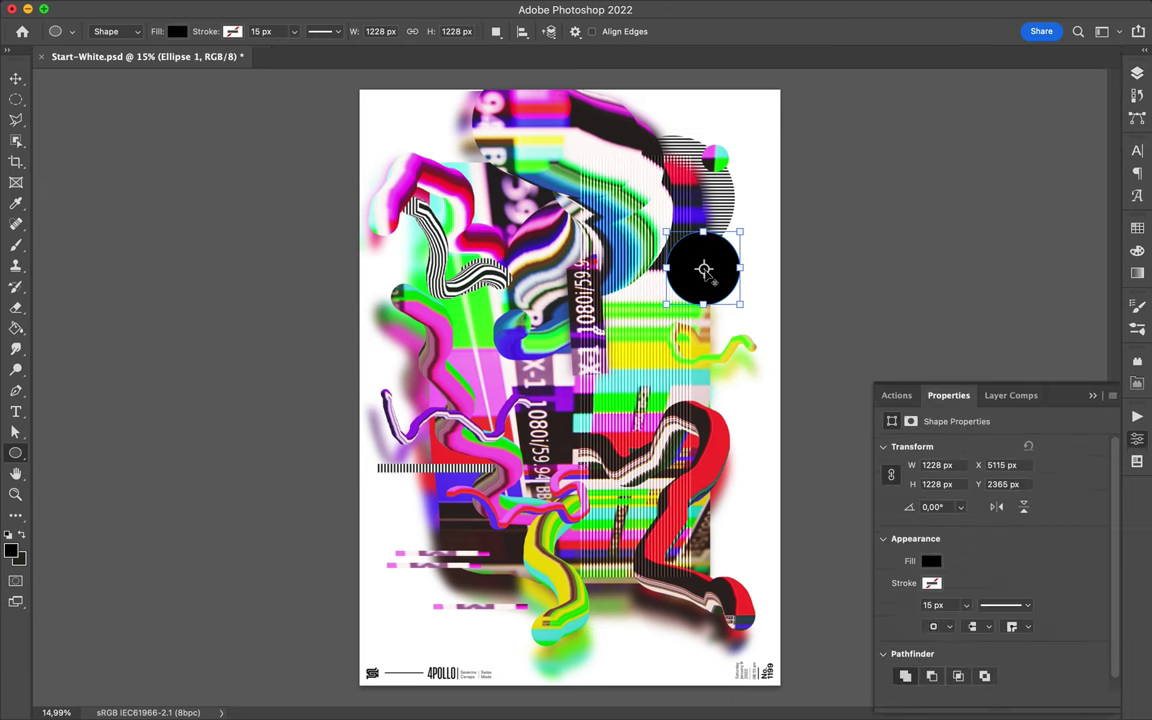
{"action": "key", "text": "i"}
{"action": "left_click", "coordinate": [544, 123]}
{"action": "key", "text": "a"}
{"action": "left_click", "coordinate": [238, 31]}
{"action": "key", "text": "Escape"}
{"action": "key", "text": "v"}
{"action": "mouse_move", "coordinate": [729, 272]}
{"action": "left_mouse_down"}
{"action": "mouse_move", "coordinate": [703, 262]}
{"action": "mouse_move", "coordinate": [568, 340]}
{"action": "left_mouse_up"}
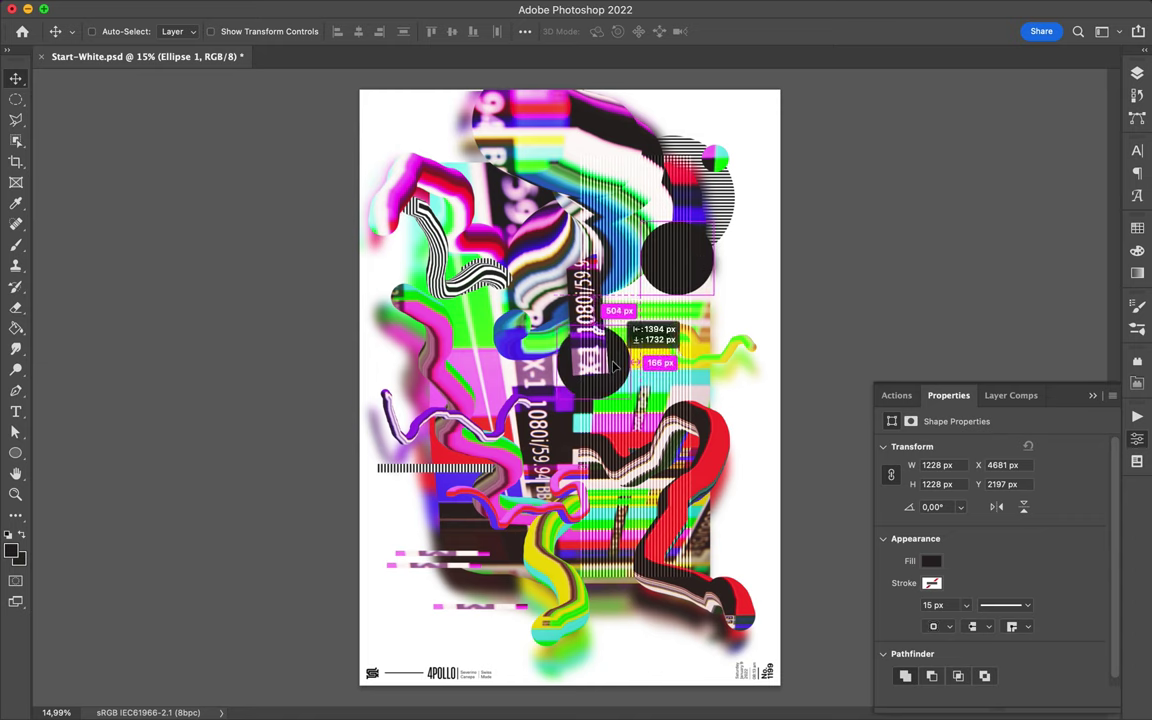
- Scatter several smaller copies of the black circle down and to the right
{"action": "key", "text": "ctrl+t"}
{"action": "mouse_move", "coordinate": [505, 298]}
{"action": "left_mouse_down"}
{"action": "mouse_move", "coordinate": [545, 338]}
{"action": "mouse_move", "coordinate": [432, 456]}
{"action": "left_mouse_up"}
{"action": "key", "text": "Return"}
{"action": "key", "text": "ctrl+t"}
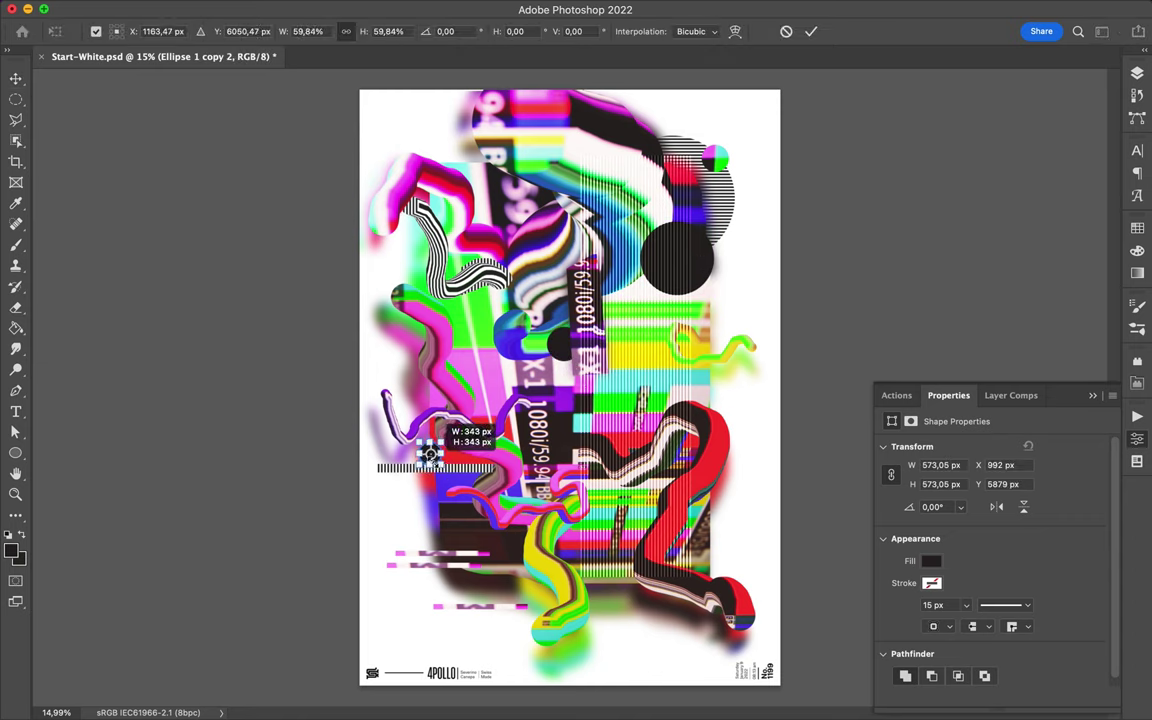
{"action": "key", "text": "Return"}
{"action": "mouse_move", "coordinate": [445, 468]}
{"action": "left_mouse_down"}
{"action": "mouse_move", "coordinate": [649, 647]}
{"action": "mouse_move", "coordinate": [505, 281]}
{"action": "mouse_move", "coordinate": [625, 322]}
{"action": "left_mouse_up"}
{"action": "key", "text": "ctrl+t"}
{"action": "key", "text": "Return"}
{"action": "key", "text": "ctrl+t"}
{"action": "key", "text": "Return"}
- Place a large circle copy at upper left, below the photo layers, scaled to 148,20%
{"action": "key", "text": "ctrl+t"}
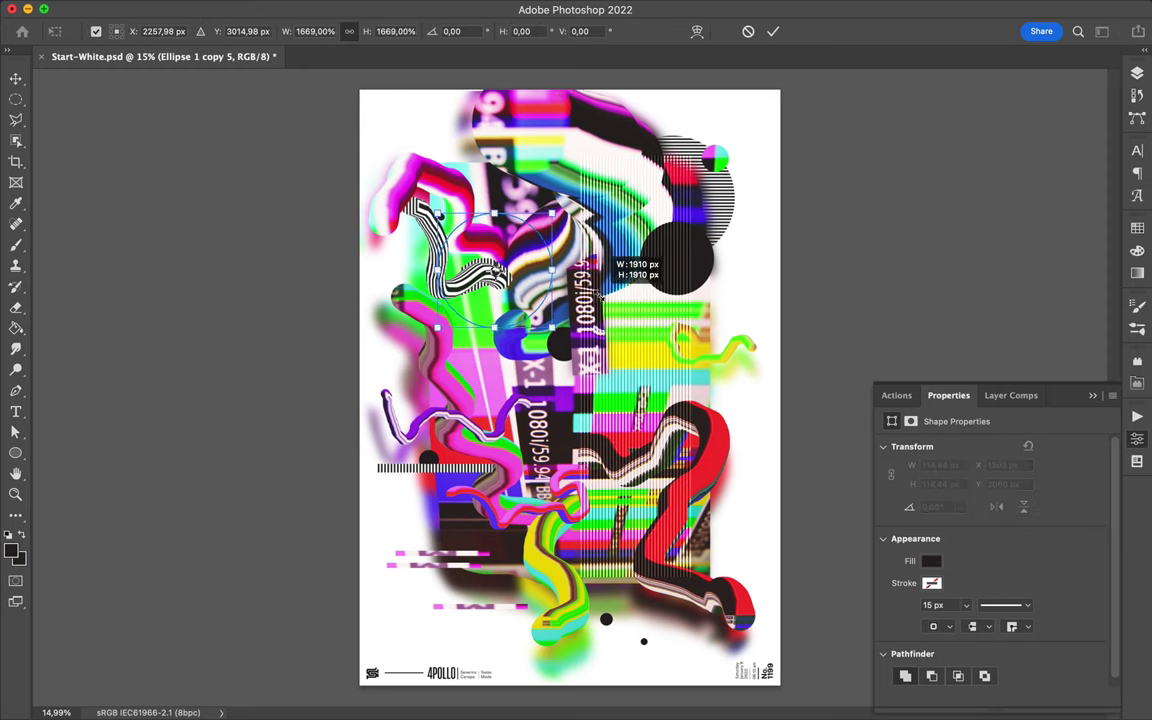
{"action": "key", "text": "Return"}
{"action": "left_click_drag", "start_coordinate": [545, 300], "coordinate": [479, 190]}
{"action": "key", "text": "F7"}
{"action": "mouse_move", "coordinate": [1013, 379]}
{"action": "left_mouse_down"}
{"action": "mouse_move", "coordinate": [1002, 690]}
{"action": "mouse_move", "coordinate": [1005, 596]}
{"action": "left_mouse_up"}
{"action": "left_click_drag", "start_coordinate": [465, 150], "coordinate": [466, 169]}
{"action": "key", "text": "ctrl+t"}
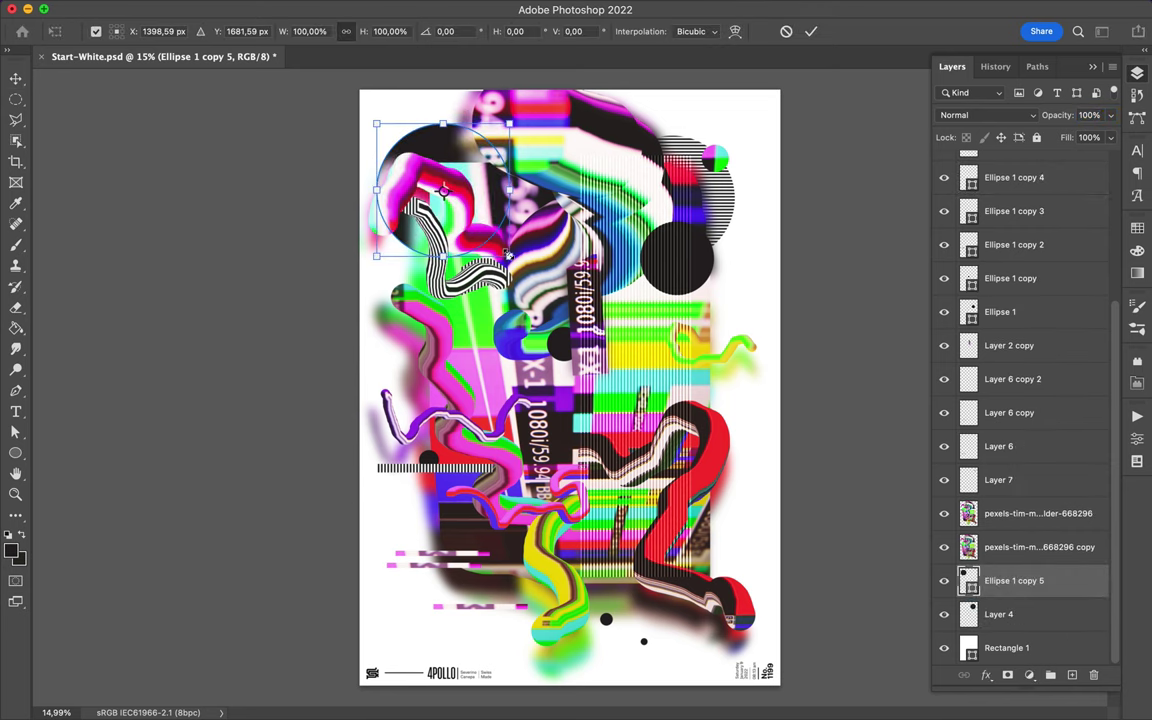
{"action": "left_click_drag", "start_coordinate": [509, 255], "coordinate": [574, 320]}
{"action": "left_click_drag", "start_coordinate": [540, 281], "coordinate": [530, 262]}
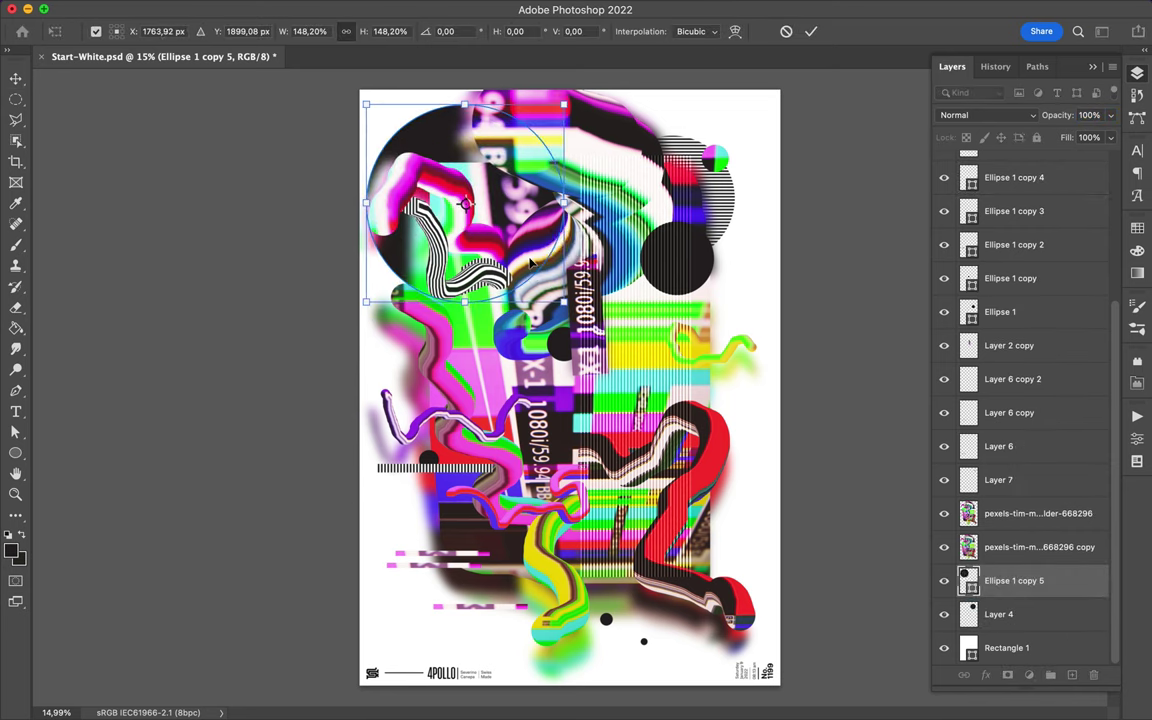
{"action": "key", "text": "Return"}
- Enlarge the original black circle to about 134% and move the striped circle up-right
{"action": "left_click", "coordinate": [708, 270]}
{"action": "key", "text": "ctrl+t"}
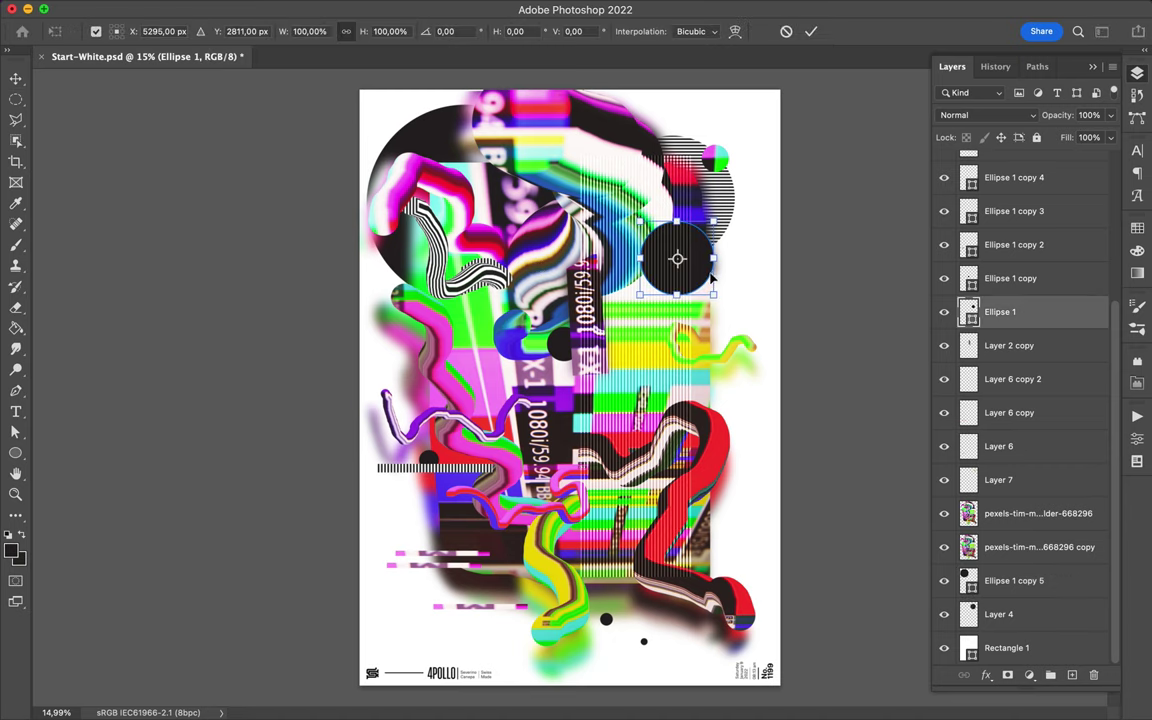
{"action": "mouse_move", "coordinate": [700, 292]}
{"action": "left_mouse_down"}
{"action": "mouse_move", "coordinate": [736, 318]}
{"action": "mouse_move", "coordinate": [705, 298]}
{"action": "left_mouse_up"}
{"action": "key", "text": "Return"}
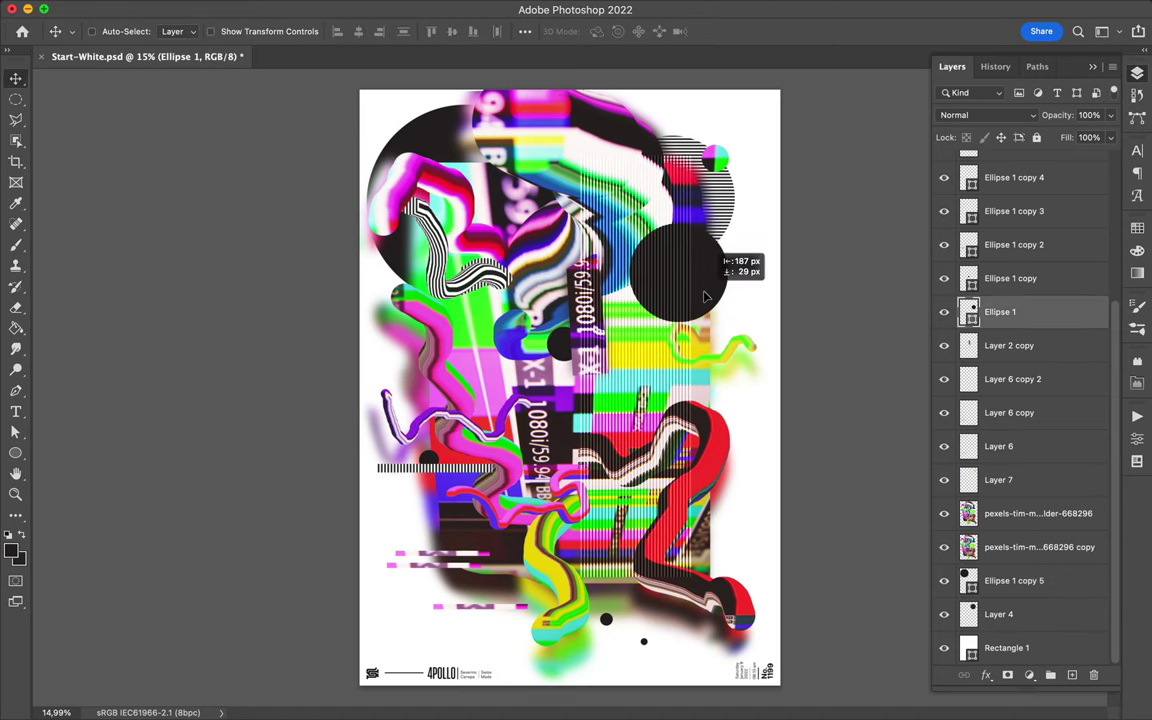
{"action": "mouse_move", "coordinate": [722, 228]}
{"action": "left_mouse_down"}
{"action": "mouse_move", "coordinate": [715, 178]}
{"action": "mouse_move", "coordinate": [745, 128]}
{"action": "left_mouse_up"}
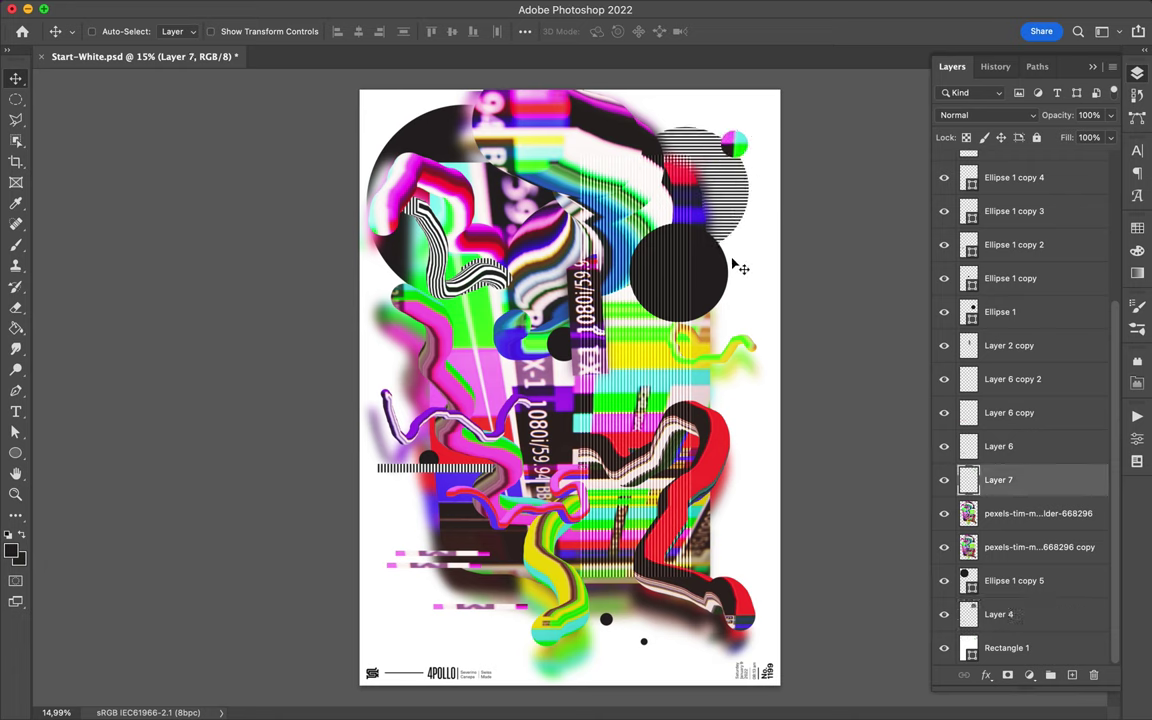
- Copy a strip of stripes to a new layer in Overlay mode, nudged up-right
{"action": "left_click", "coordinate": [585, 430]}
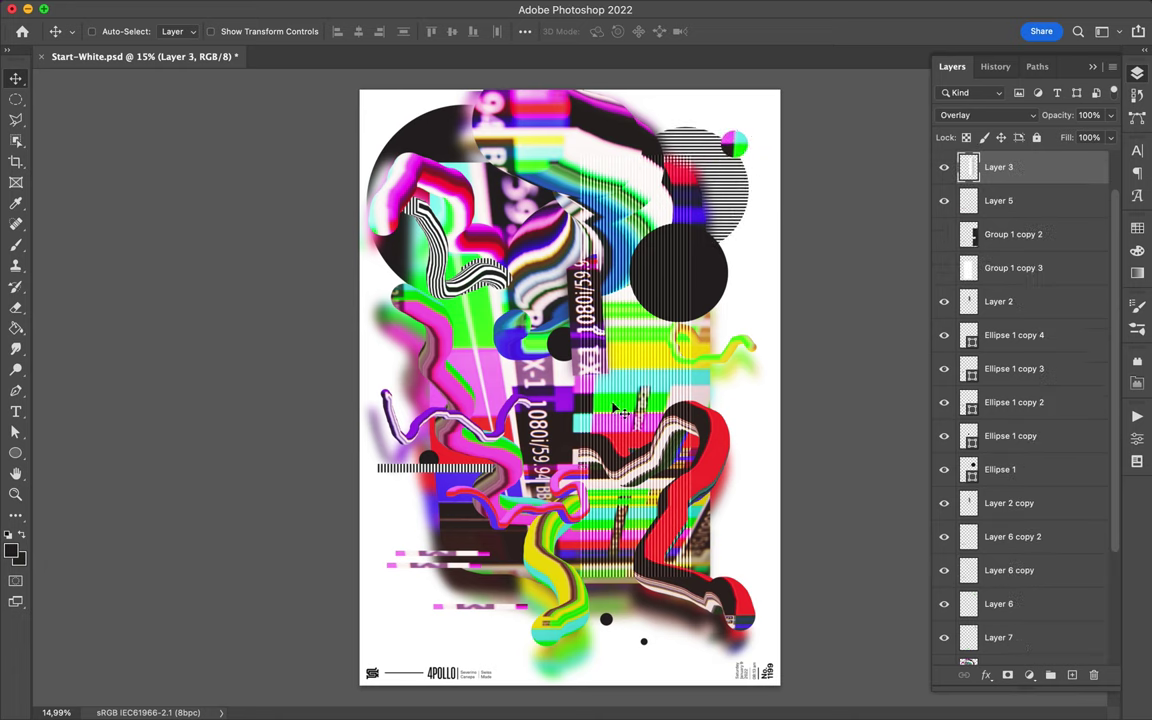
{"action": "key", "text": "m"}
{"action": "mouse_move", "coordinate": [645, 395]}
{"action": "left_mouse_down"}
{"action": "mouse_move", "coordinate": [605, 370]}
{"action": "mouse_move", "coordinate": [500, 385]}
{"action": "left_mouse_up"}
{"action": "key", "text": "ctrl+j"}
{"action": "key", "text": "v"}
{"action": "left_click", "coordinate": [1030, 118]}
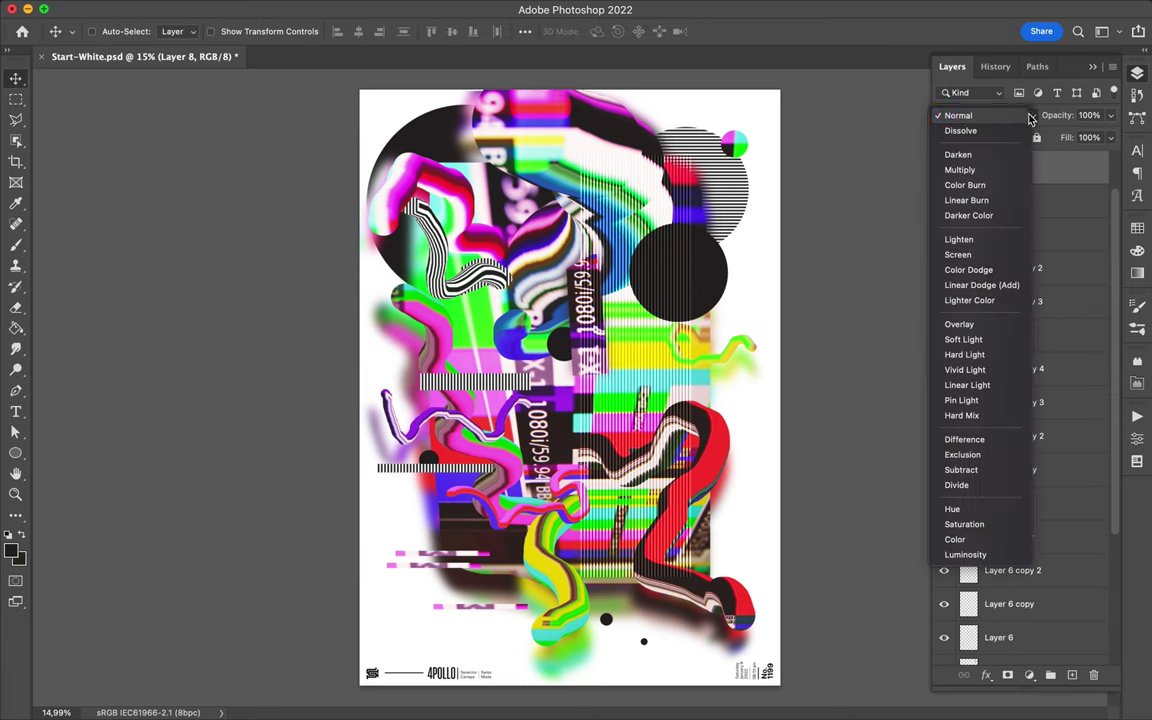
{"action": "left_click", "coordinate": [1013, 323]}
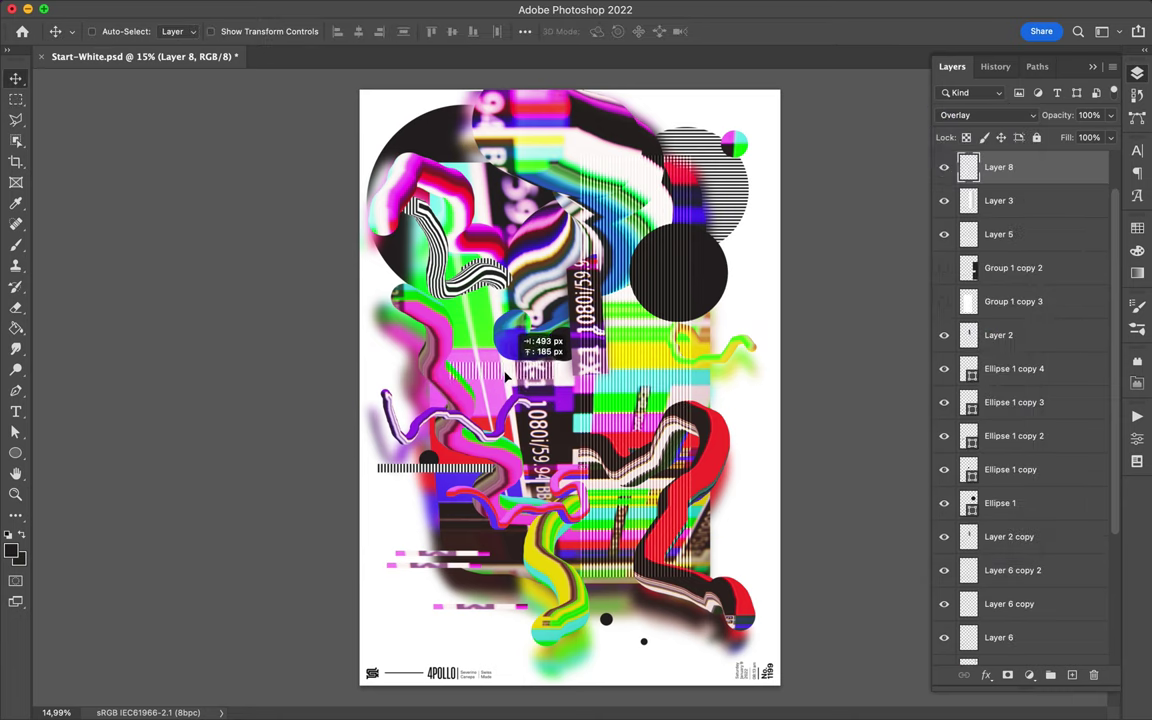
{"action": "left_click_drag", "start_coordinate": [508, 374], "coordinate": [518, 366]}
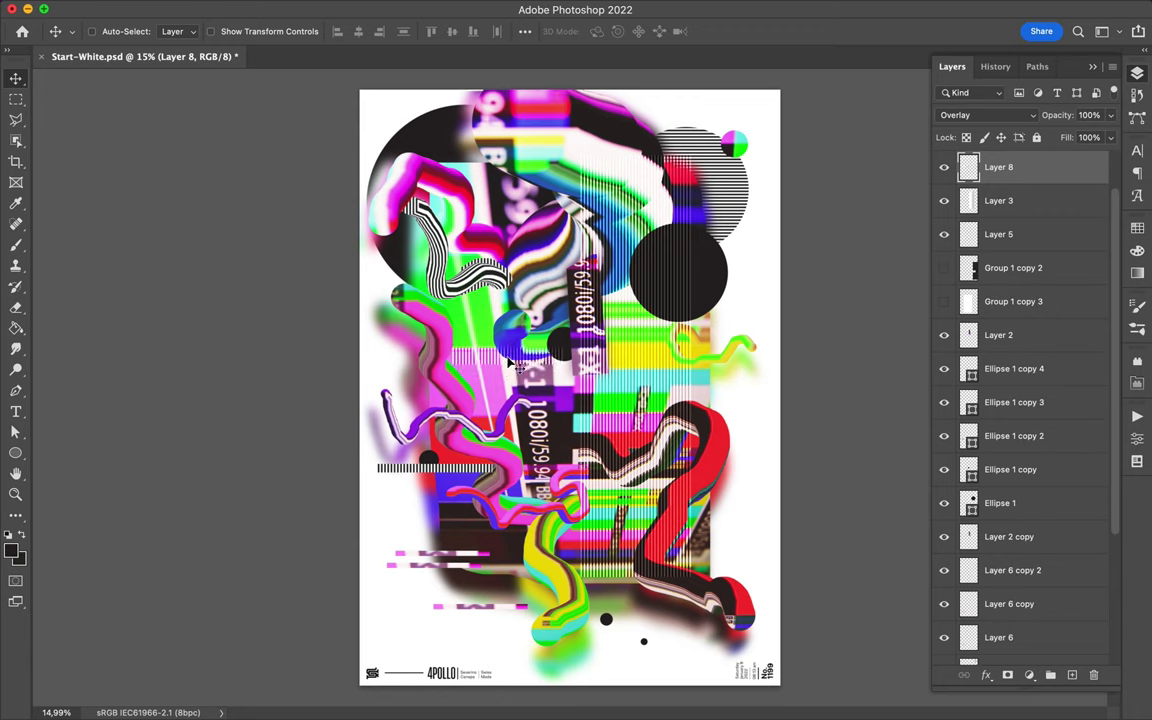
- Copy an elliptical striped circle from Layer 3 to a new Screen-mode layer, nudged right and down
{"action": "key", "text": "alt+bracketleft"}
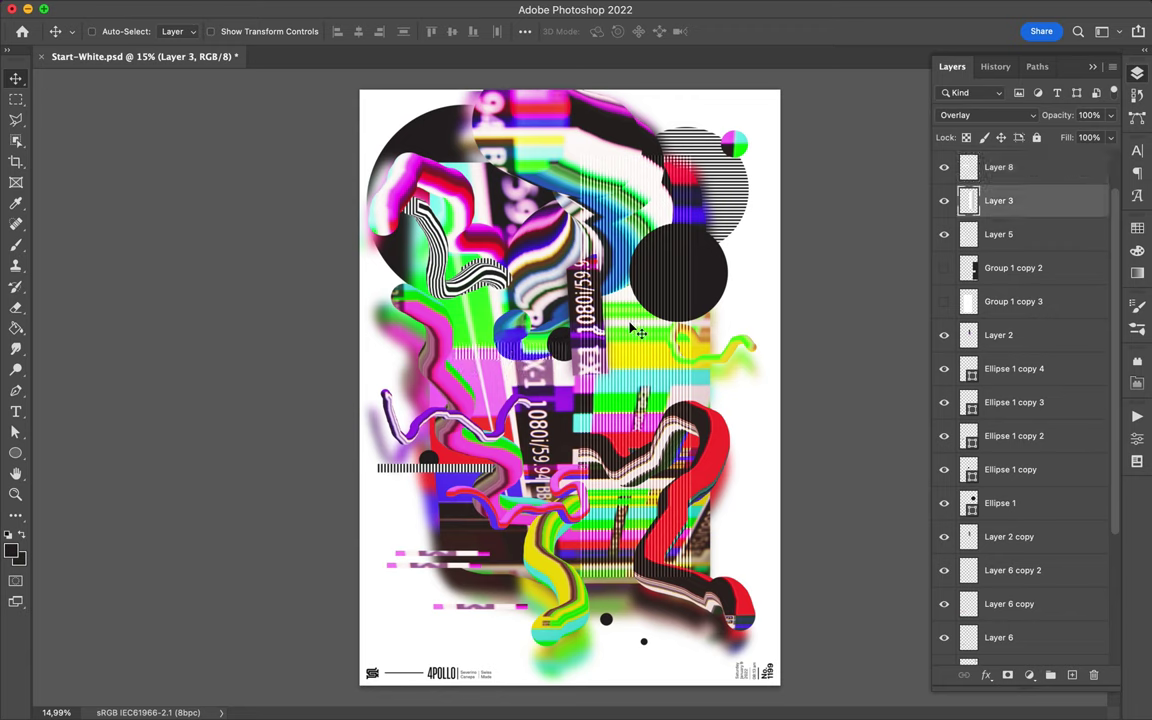
{"action": "key", "text": "m"}
{"action": "left_click_drag", "start_coordinate": [573, 273], "coordinate": [675, 372]}
{"action": "key", "text": "ctrl+j"}
{"action": "left_click", "coordinate": [985, 115]}
{"action": "left_click", "coordinate": [975, 241]}
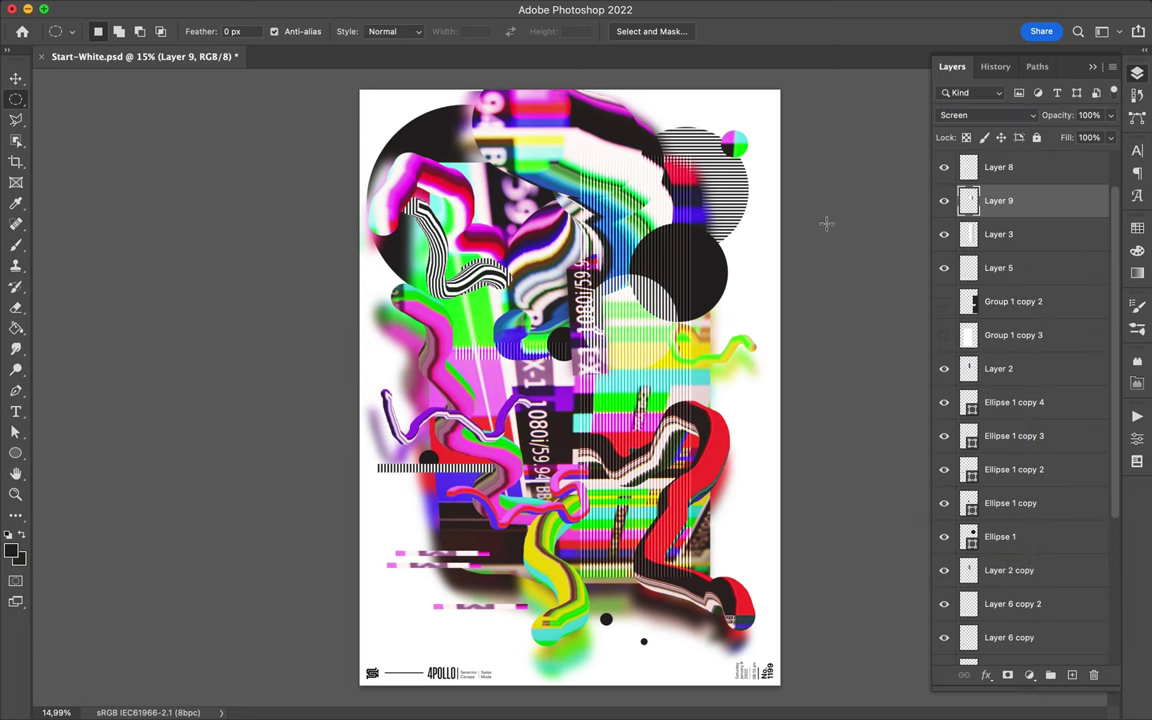
{"action": "key", "text": "ctrl+t"}
{"action": "key", "text": "Return"}
{"action": "key", "text": "v"}
{"action": "left_click_drag", "start_coordinate": [621, 343], "coordinate": [663, 360]}
{"action": "key", "text": "ctrl+t"}
{"action": "key", "text": "Return"}
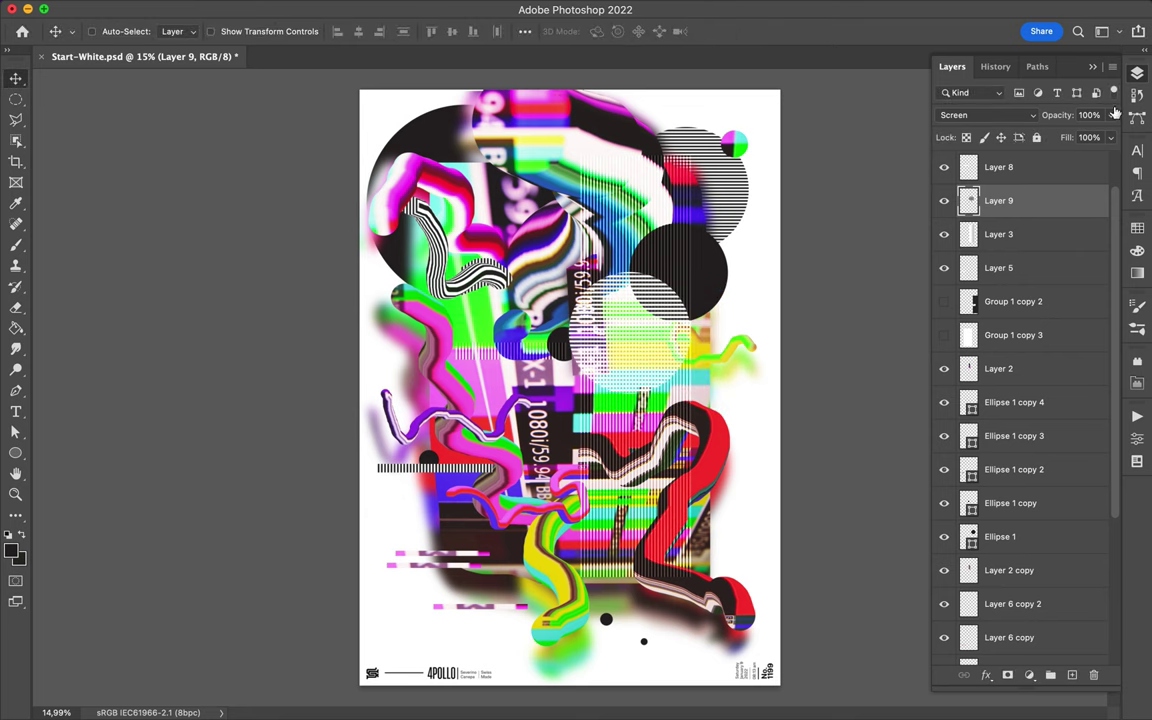
- Switch the striped circle to Color Burn and move it to the lower left
{"action": "left_click", "coordinate": [1005, 115]}
{"action": "left_click", "coordinate": [980, 116]}
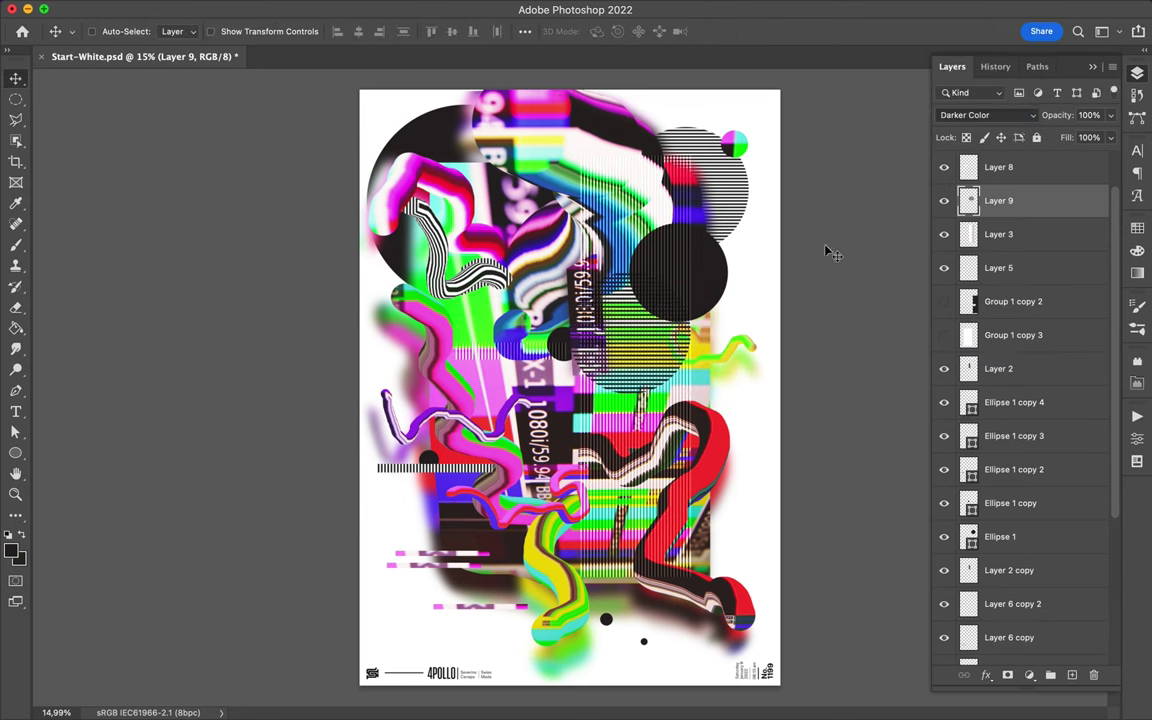
{"action": "scroll", "coordinate": [678, 340], "scroll_direction": "up", "scroll_amount": 5}
{"action": "scroll", "coordinate": [820, 255], "scroll_direction": "up", "scroll_amount": 3}
{"action": "left_click", "coordinate": [1030, 115]}
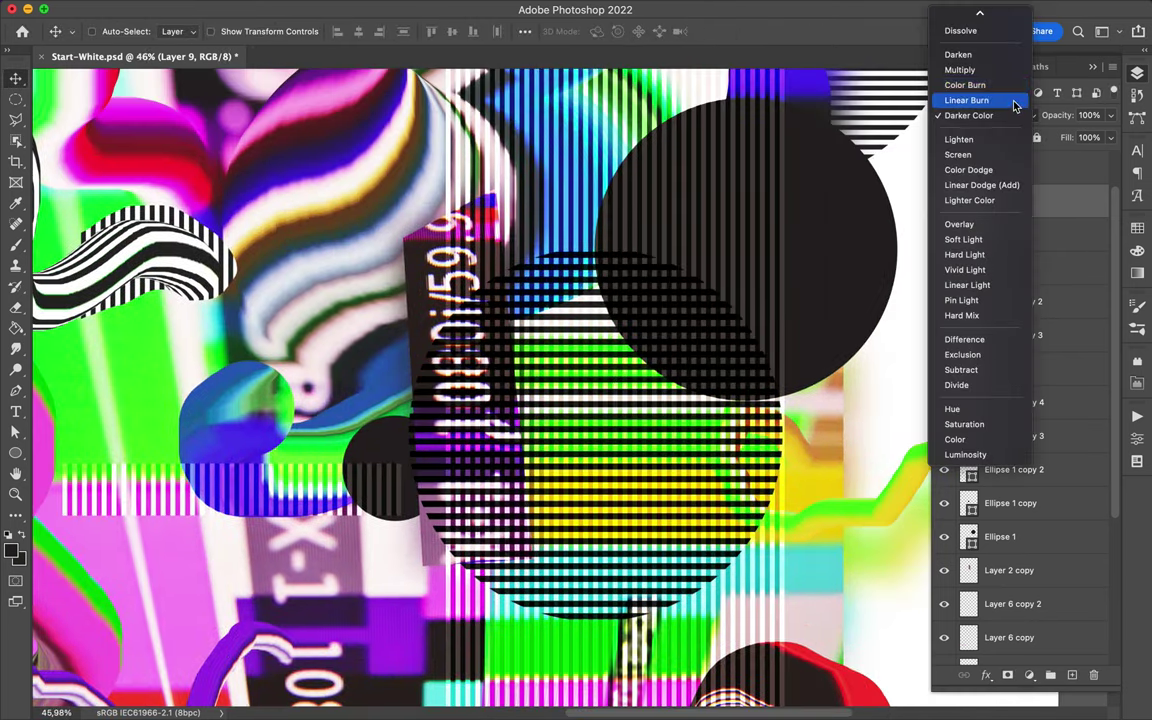
{"action": "left_click", "coordinate": [1000, 83]}
{"action": "scroll", "coordinate": [735, 472], "scroll_direction": "down", "scroll_amount": 2}
{"action": "scroll", "coordinate": [735, 472], "scroll_direction": "down", "scroll_amount": 10}
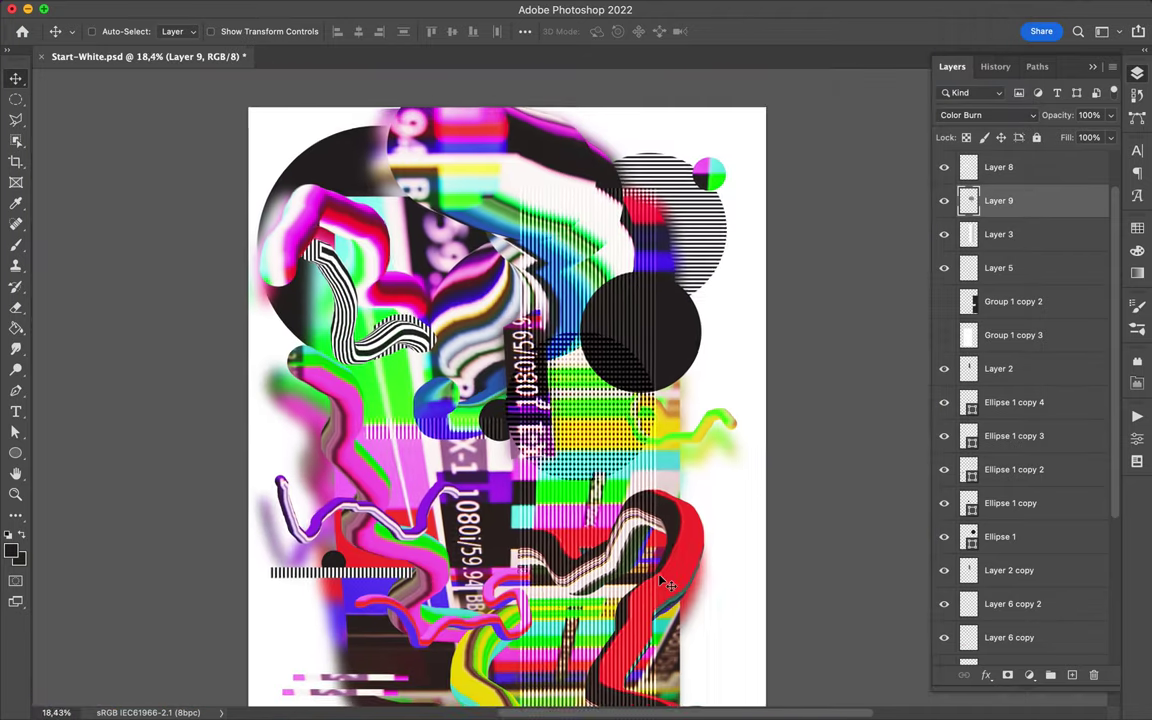
{"action": "mouse_move", "coordinate": [690, 330]}
{"action": "left_mouse_down"}
{"action": "mouse_move", "coordinate": [520, 440]}
{"action": "mouse_move", "coordinate": [548, 528]}
{"action": "left_mouse_up"}
- Duplicate the striped circle to the poster top, scaled to 79,96% in Color Burn
{"action": "key", "text": "ctrl+j"}
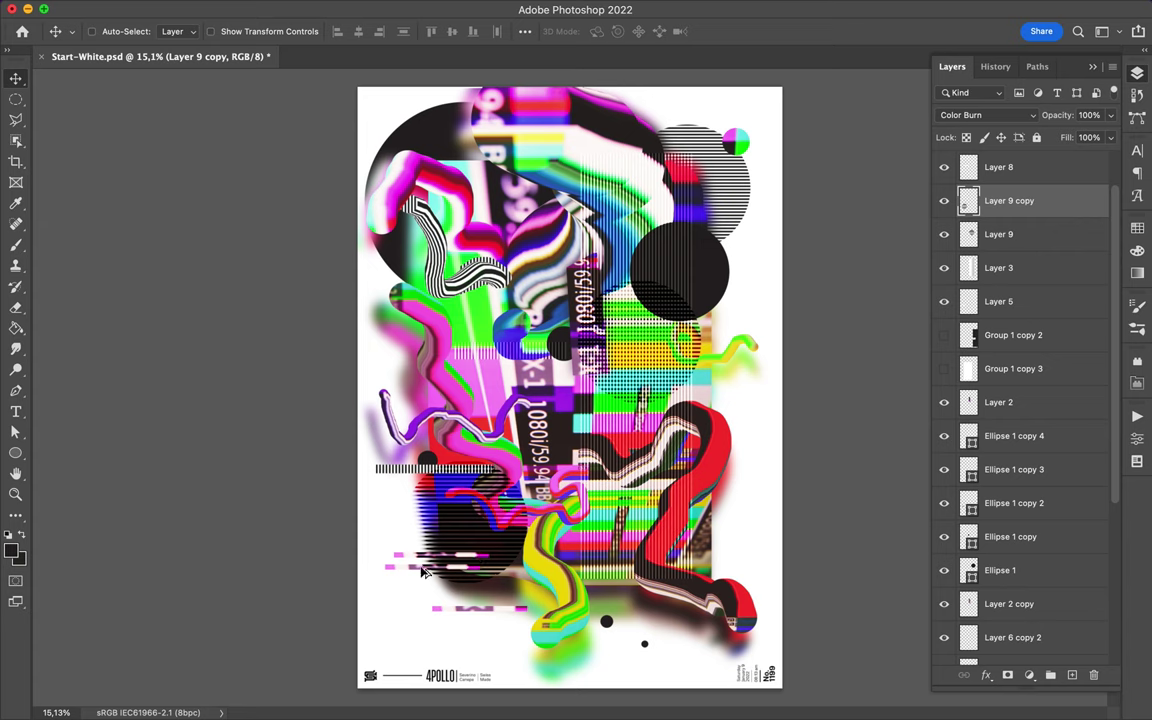
{"action": "left_click_drag", "start_coordinate": [420, 577], "coordinate": [525, 110]}
{"action": "key", "text": "ctrl+t"}
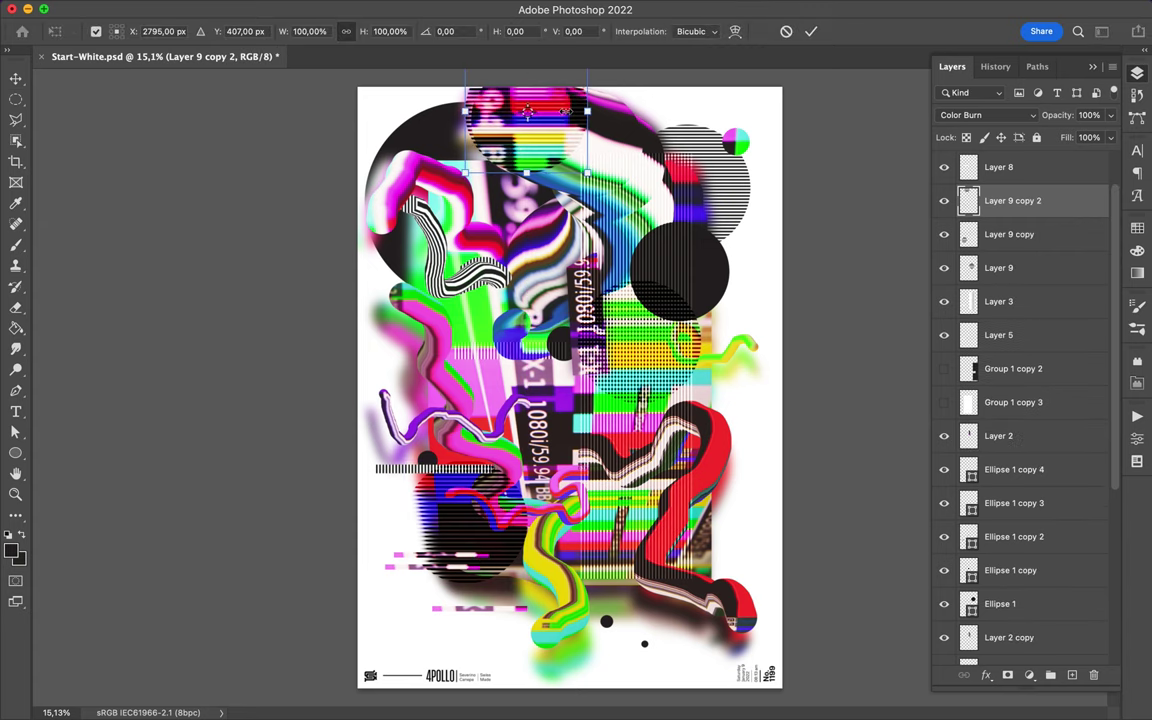
{"action": "left_click_drag", "start_coordinate": [588, 110], "coordinate": [508, 133]}
{"action": "key", "text": "Return"}
{"action": "left_click", "coordinate": [1022, 115]}
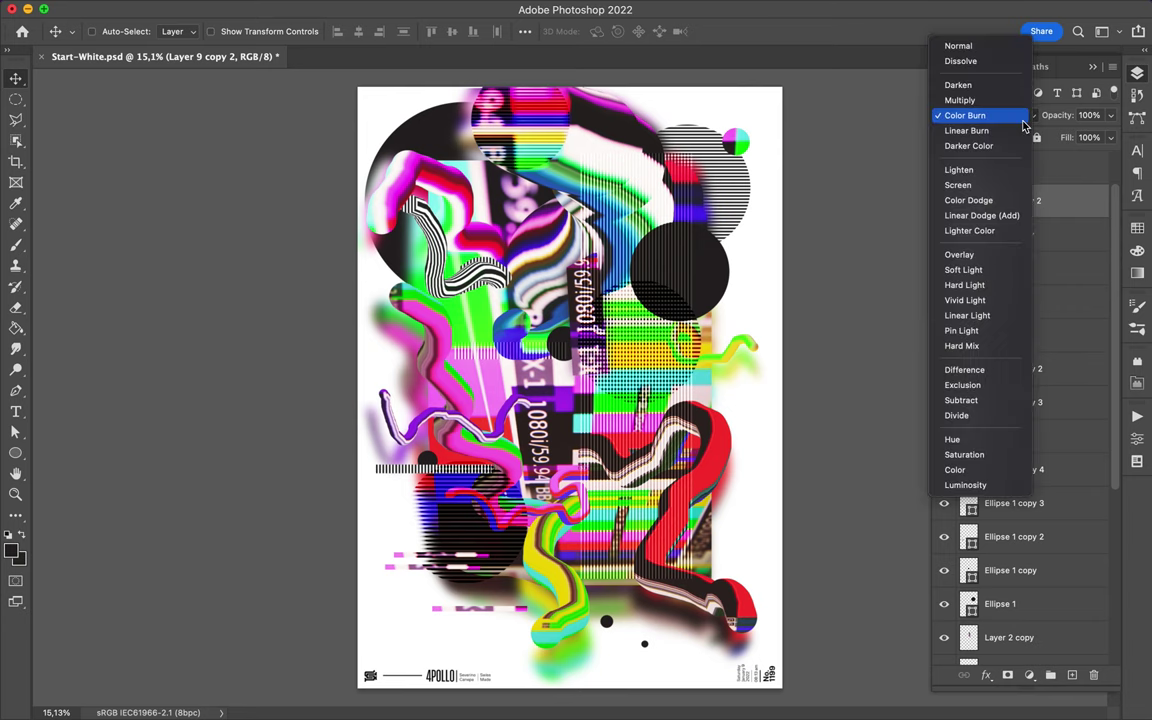
{"action": "left_click", "coordinate": [1003, 116]}
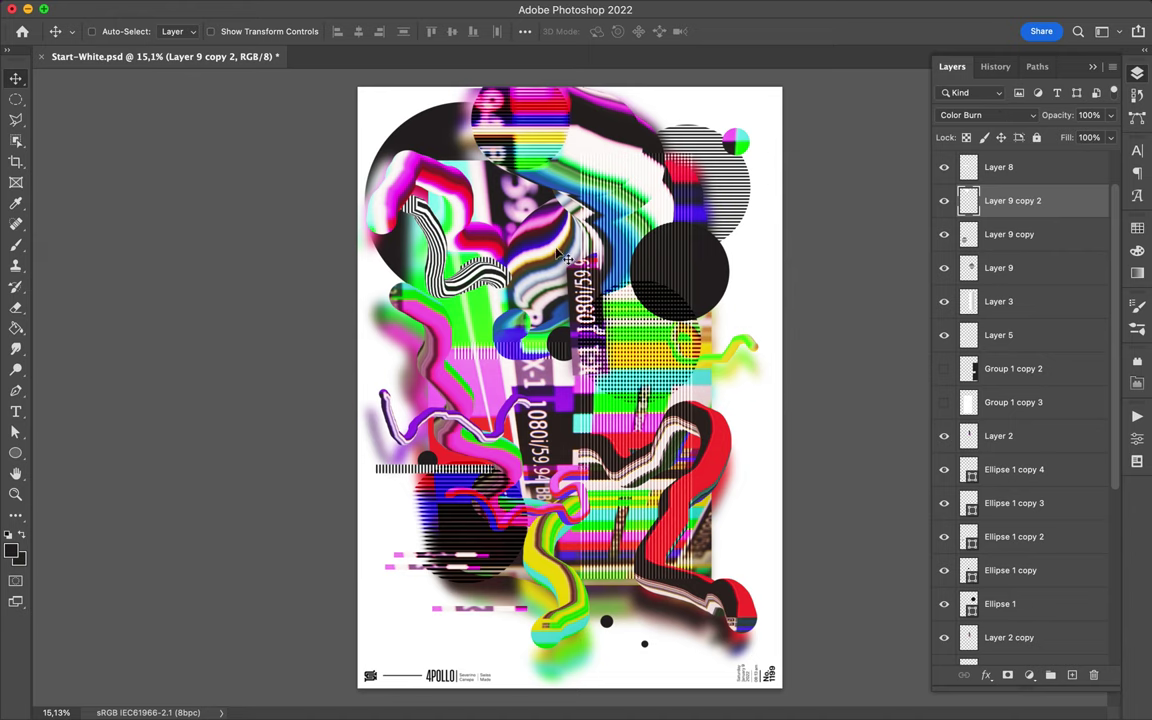
- Copy a circle of the wavy strokes to Layer 10, rotate it about -75°, move it lower left
{"action": "key", "text": "m"}
{"action": "left_click_drag", "start_coordinate": [510, 222], "coordinate": [575, 287]}
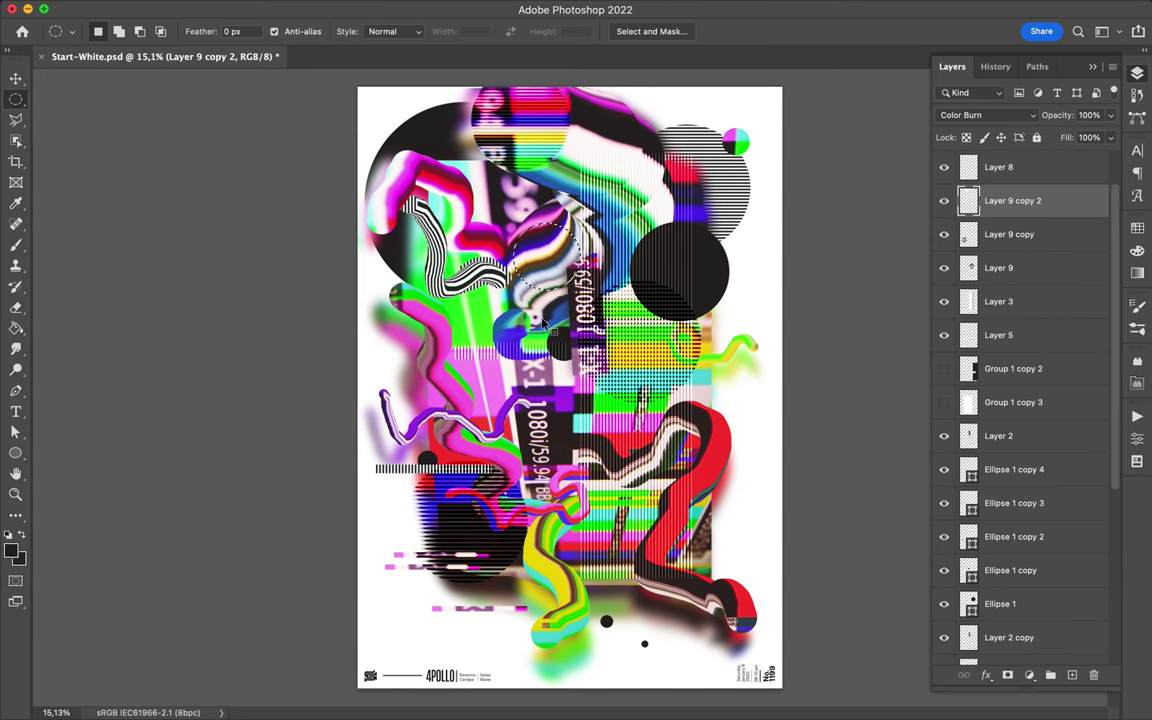
{"action": "key", "text": "alt+comma"}
{"action": "key", "text": "ctrl+j"}
{"action": "key", "text": "ctrl+t"}
{"action": "left_click_drag", "start_coordinate": [482, 212], "coordinate": [487, 308]}
{"action": "key", "text": "Return"}
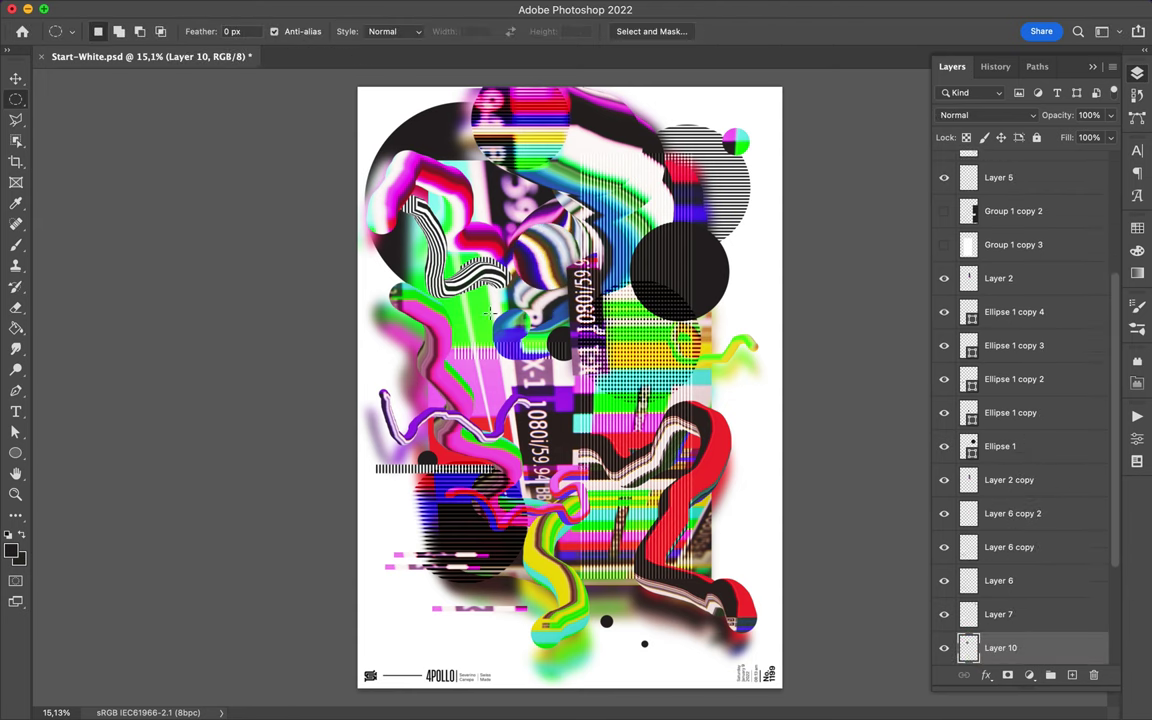
{"action": "key", "text": "v"}
{"action": "left_click_drag", "start_coordinate": [507, 262], "coordinate": [503, 580]}
- Duplicate the fragment rotated to about 152° and save the poster
{"action": "key", "text": "ctrl+j"}
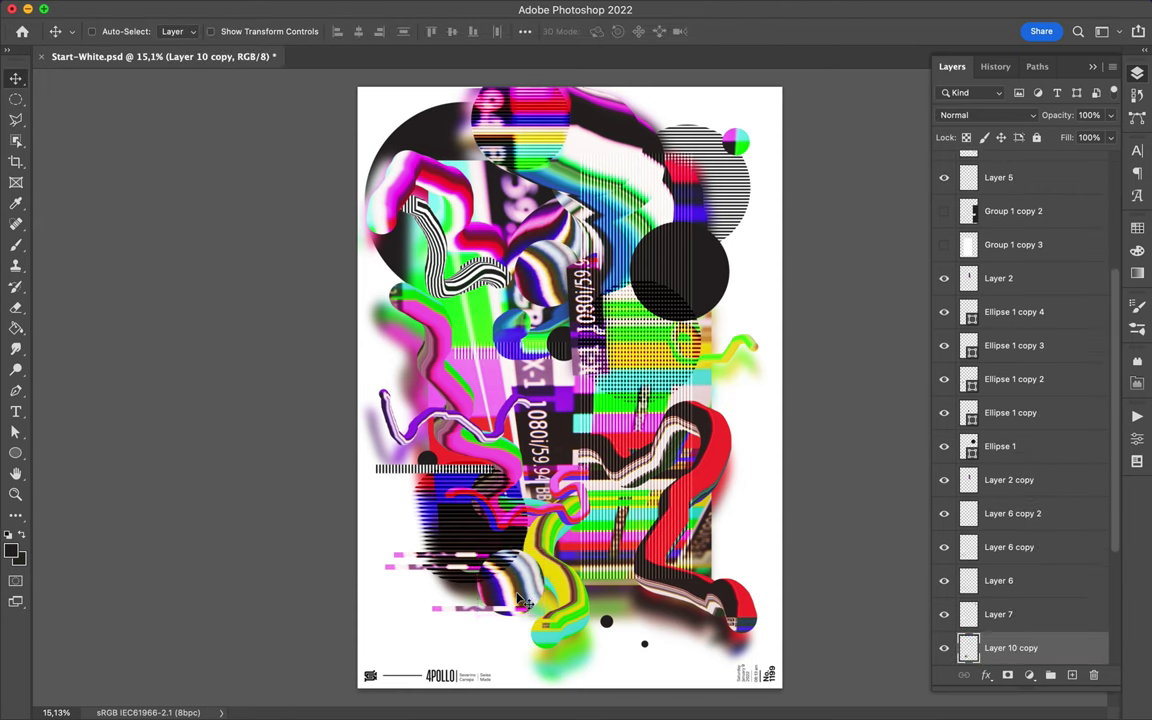
{"action": "key", "text": "ctrl+t"}
{"action": "mouse_move", "coordinate": [454, 523]}
{"action": "left_mouse_down"}
{"action": "mouse_move", "coordinate": [587, 608]}
{"action": "mouse_move", "coordinate": [540, 598]}
{"action": "left_mouse_up"}
{"action": "key", "text": "Return"}
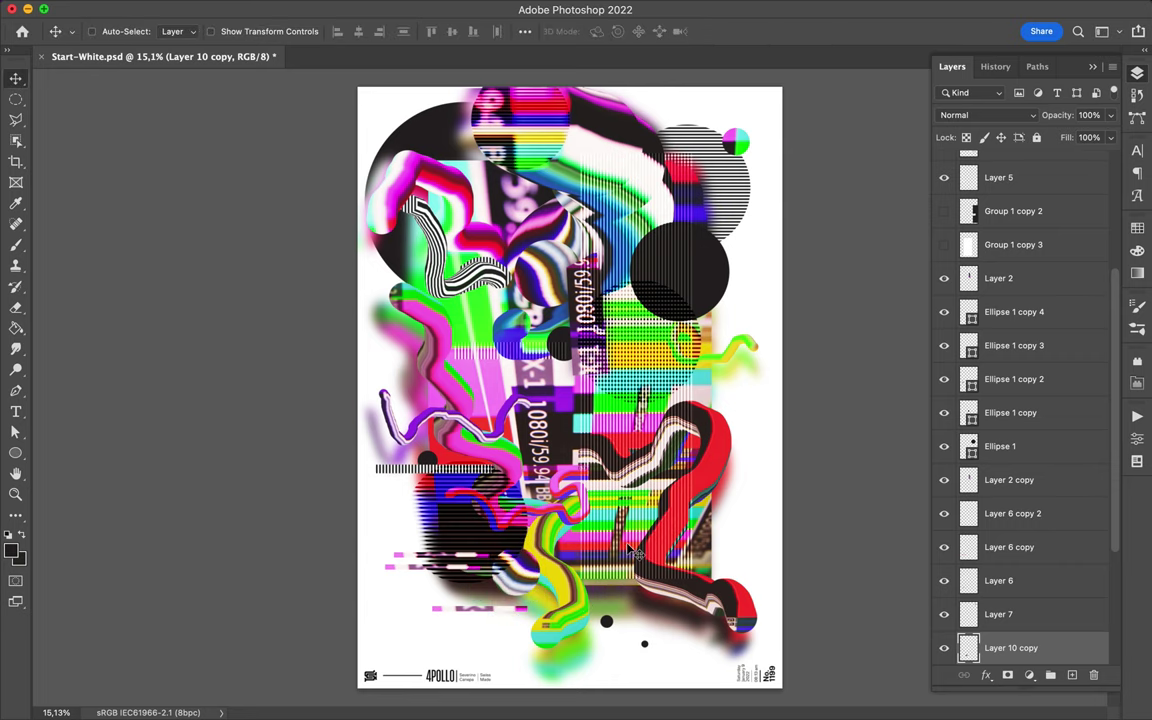
{"action": "key", "text": "ctrl+s"}
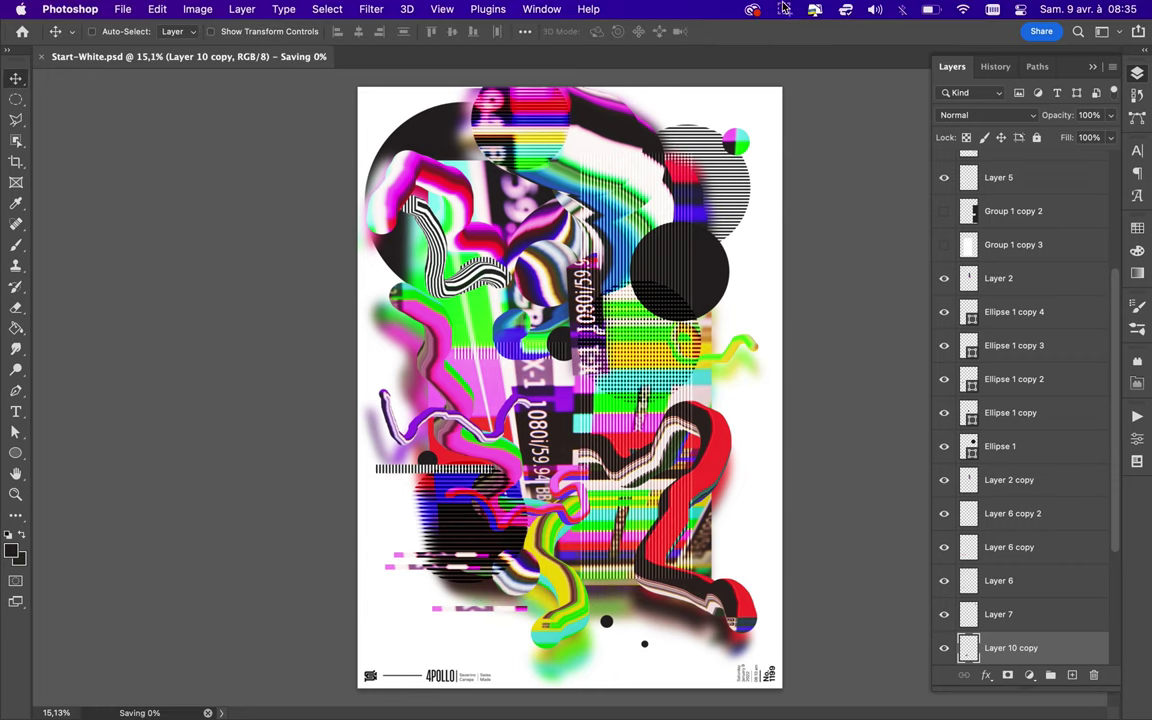
{"action": "left_click", "coordinate": [801, 8]}
{"action": "left_click", "coordinate": [800, 46]}
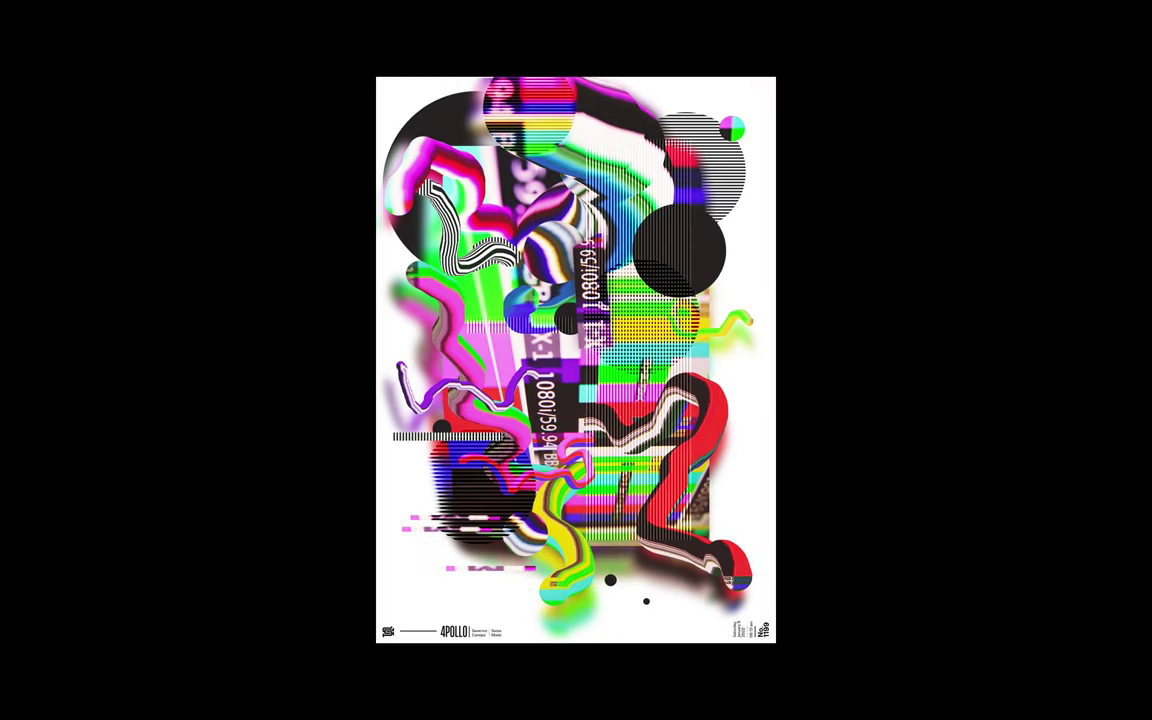